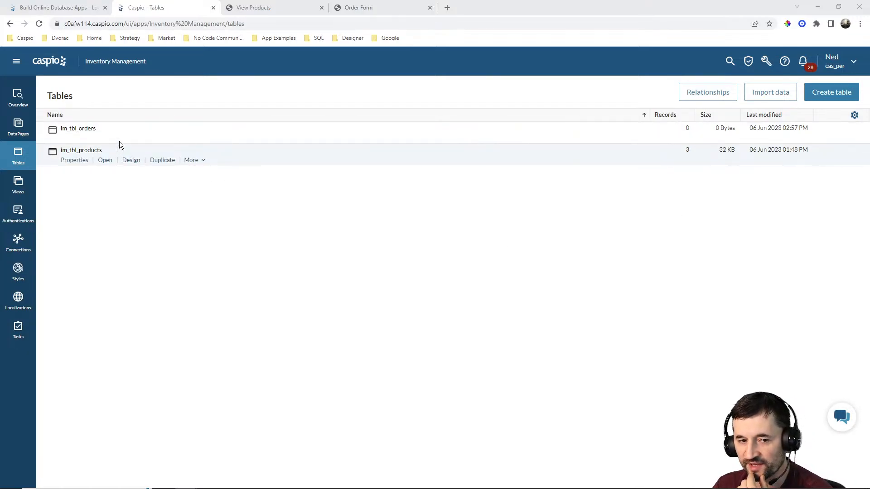
Open the table design of im_tbl_products.
mouse_move(120, 138)
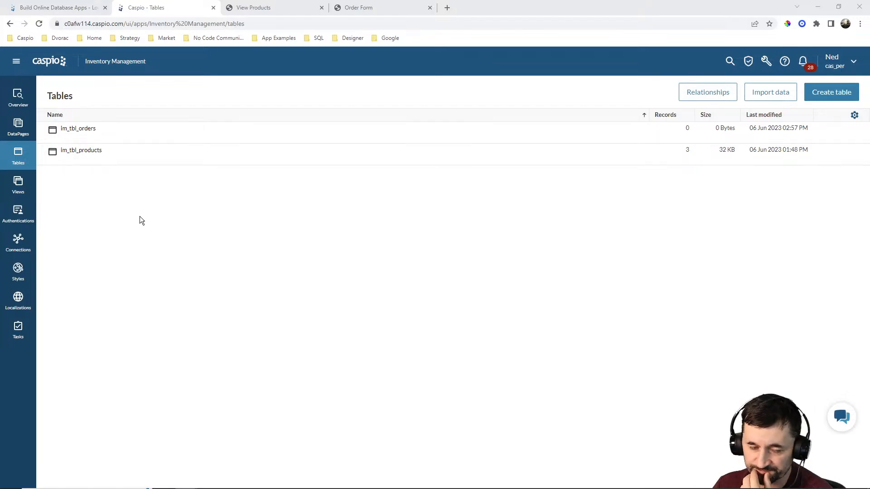
click(126, 160)
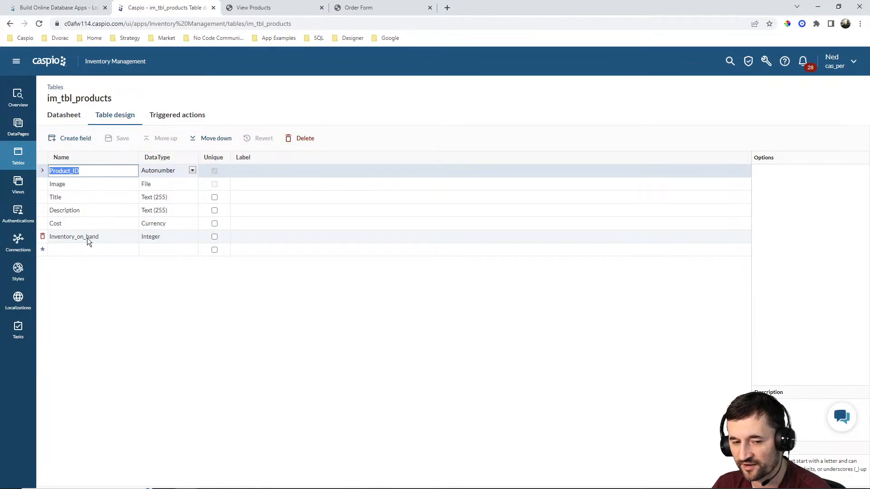
Open the Tables list in a new tab and open the table design of im_tbl_orders.
right_click(18, 155)
click(68, 159)
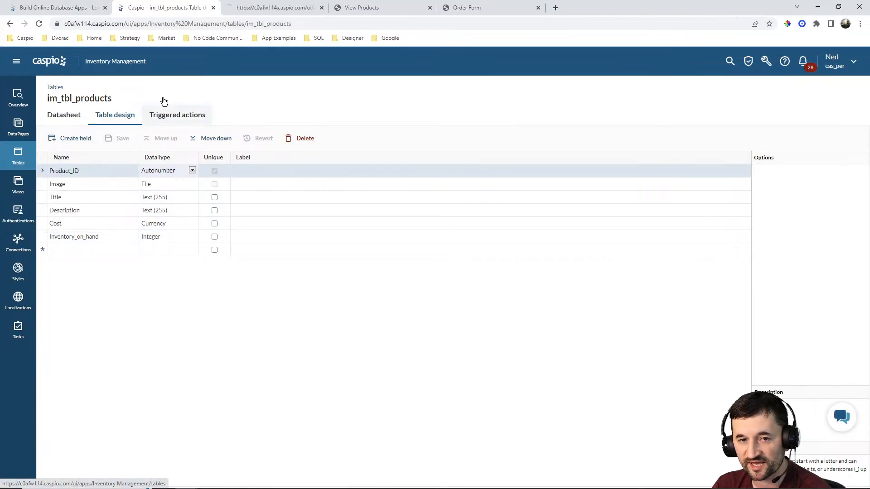
click(261, 8)
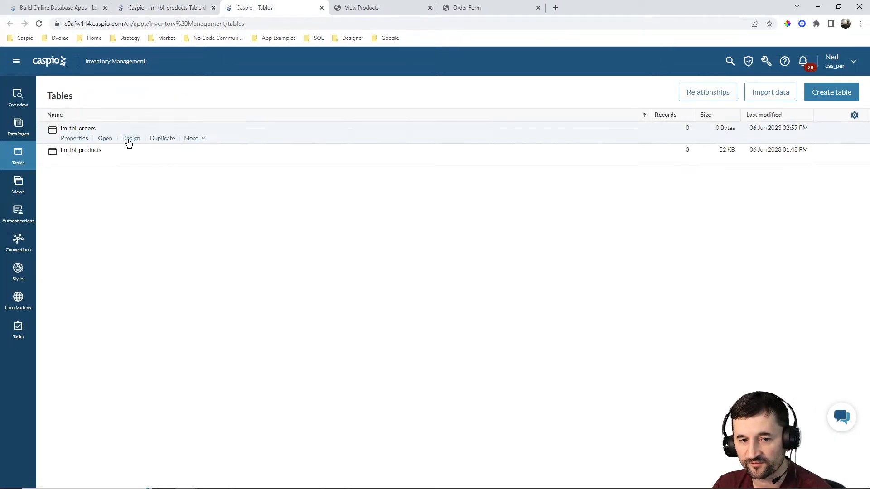
click(131, 138)
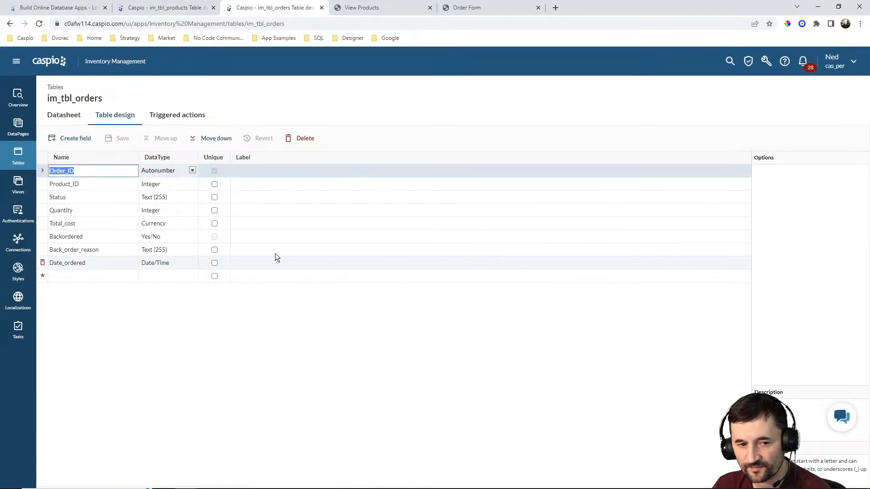
Compare the field designs of the products and orders tables by switching between their tabs.
click(185, 9)
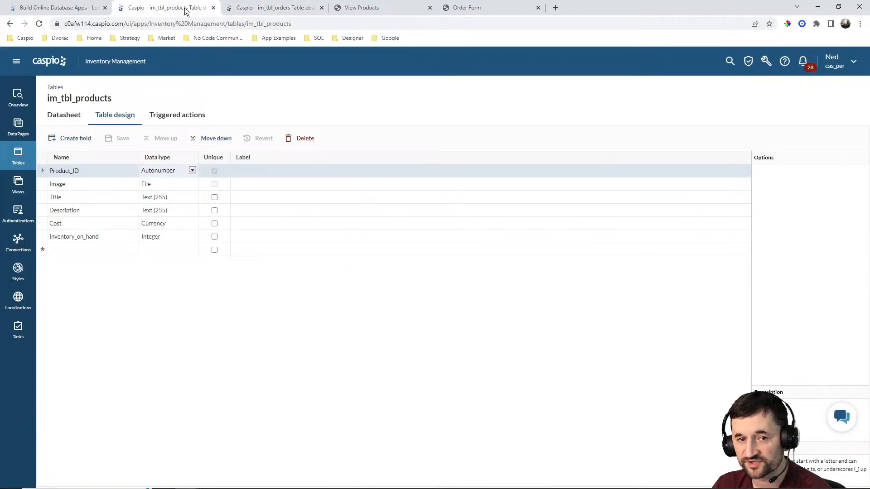
click(272, 9)
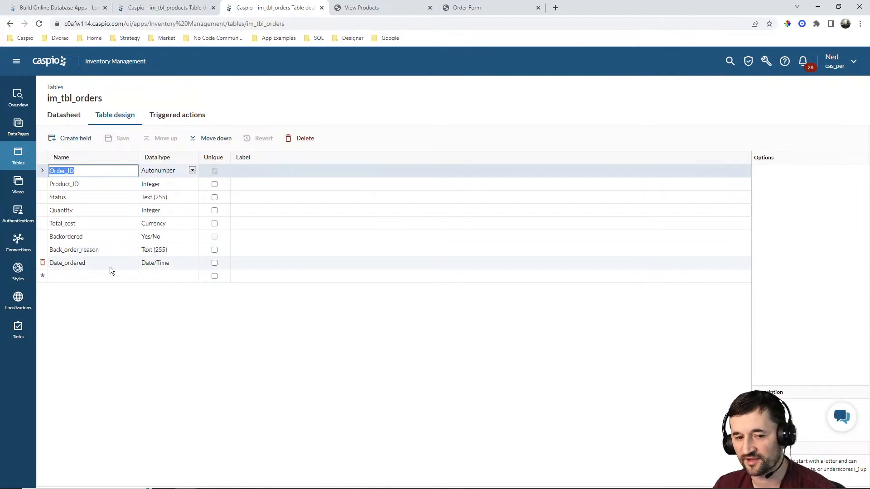
click(193, 10)
click(285, 11)
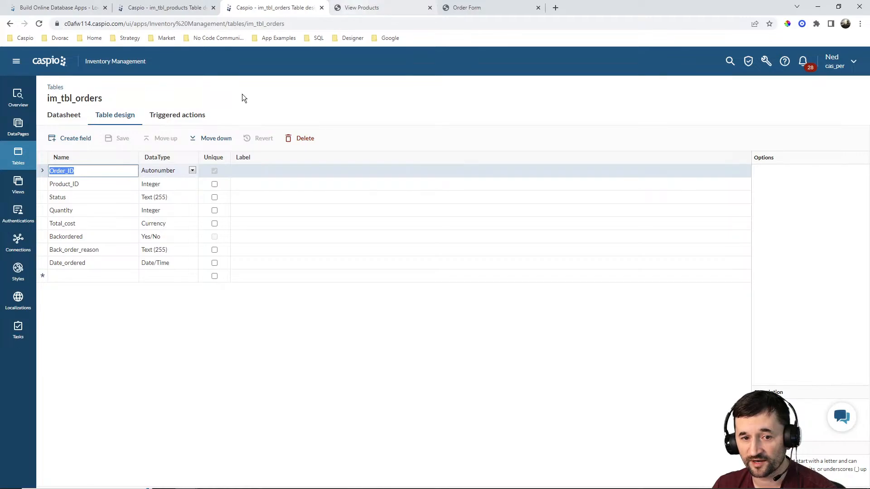
Open the datasheets of both the orders table and the products table.
click(72, 122)
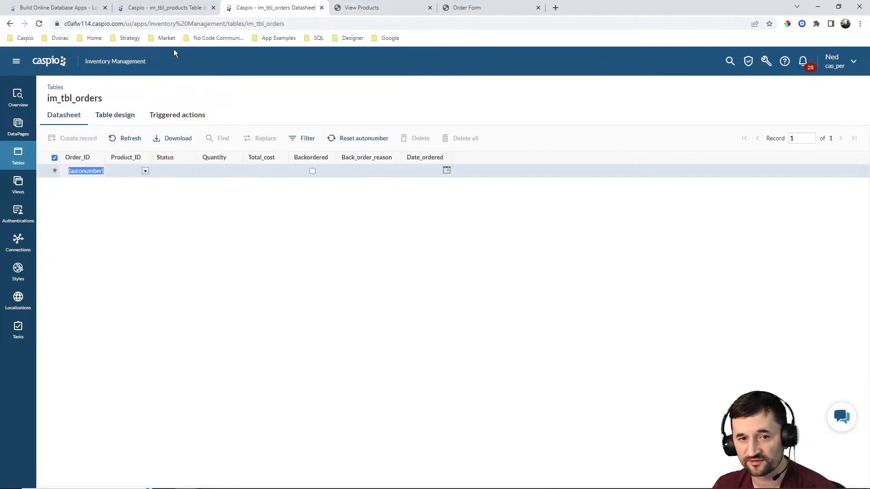
click(172, 10)
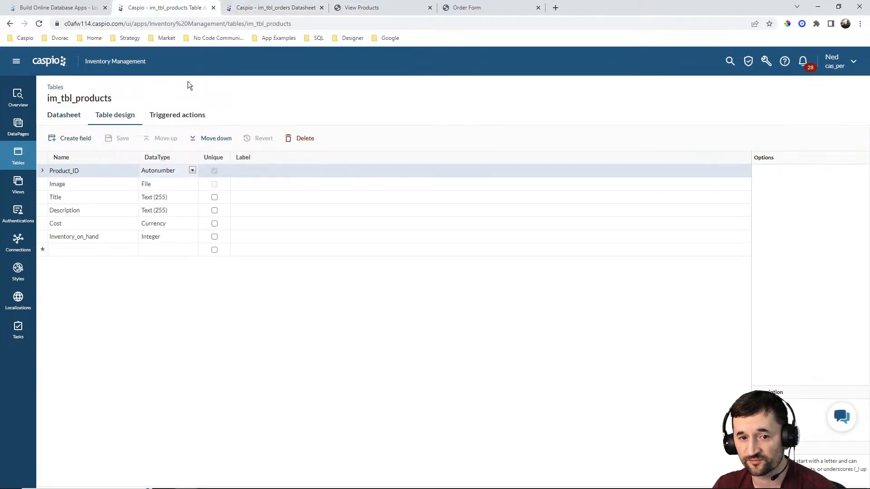
click(78, 118)
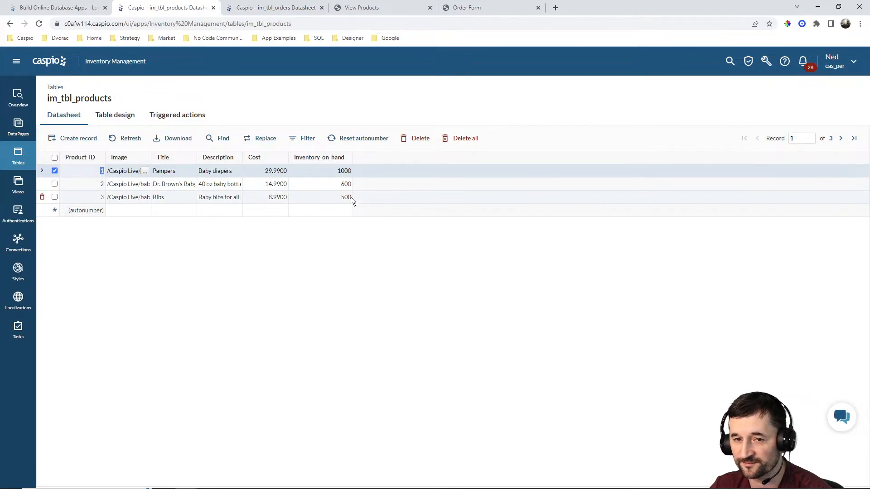
Review the orders datasheet, the product listing page and product inventory, then open the Bibs order form.
click(298, 8)
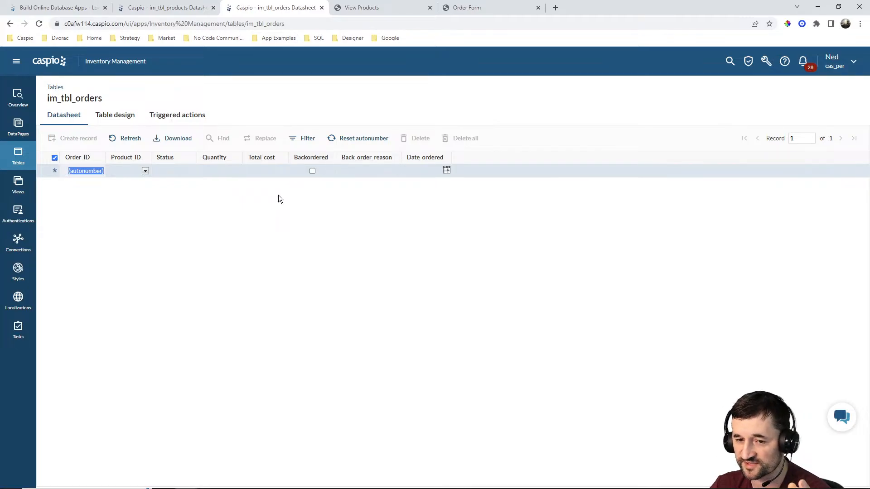
click(380, 7)
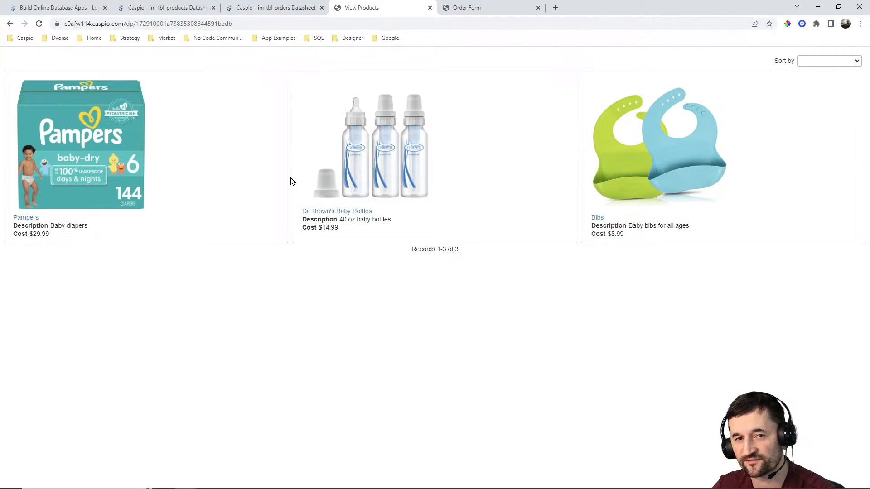
click(189, 9)
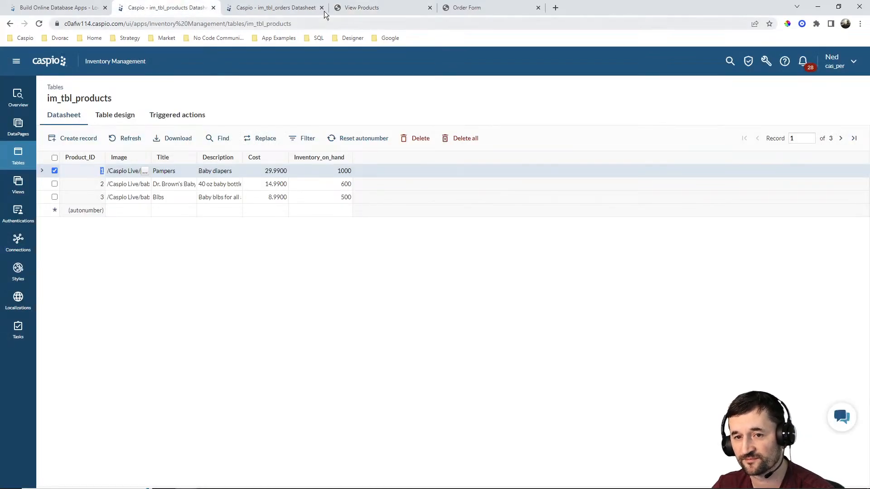
click(358, 8)
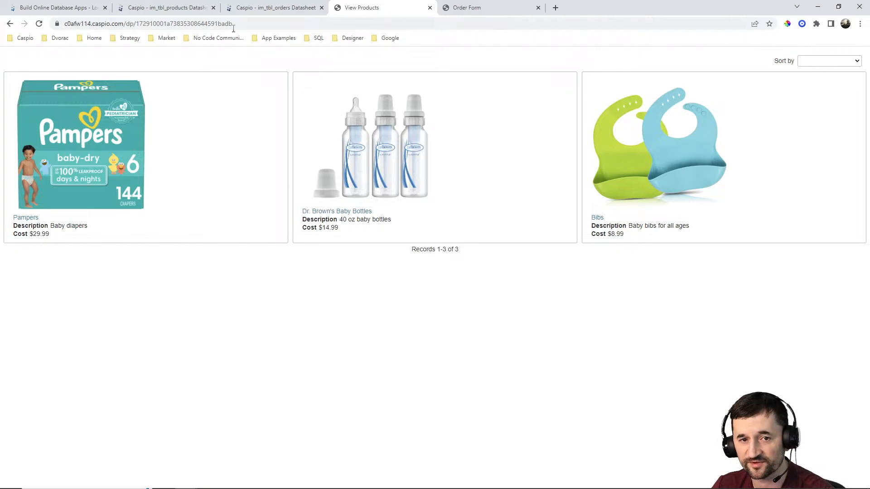
click(190, 7)
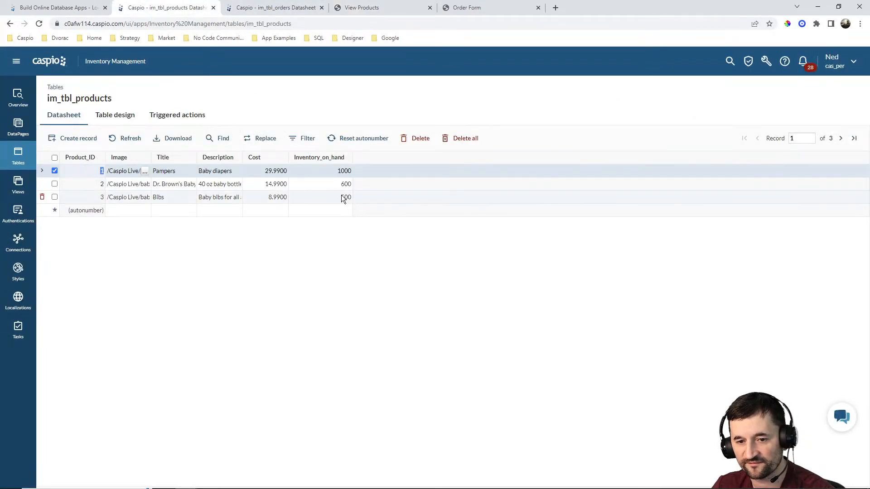
click(395, 8)
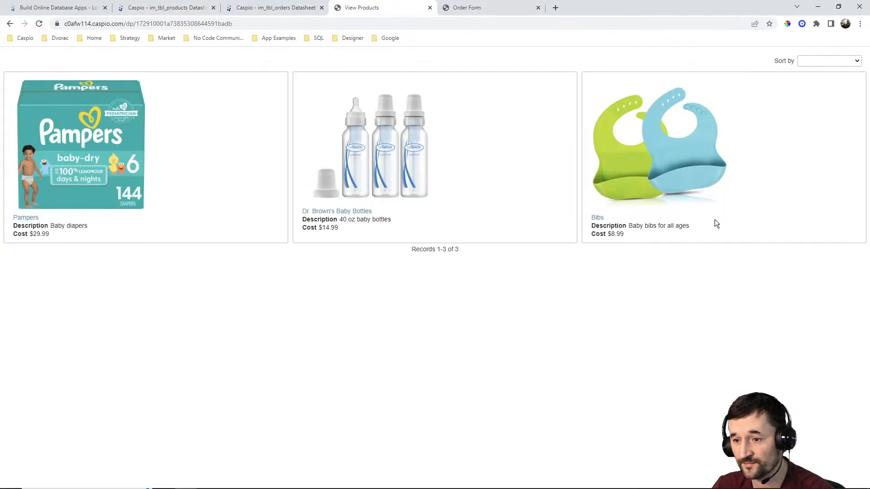
click(596, 220)
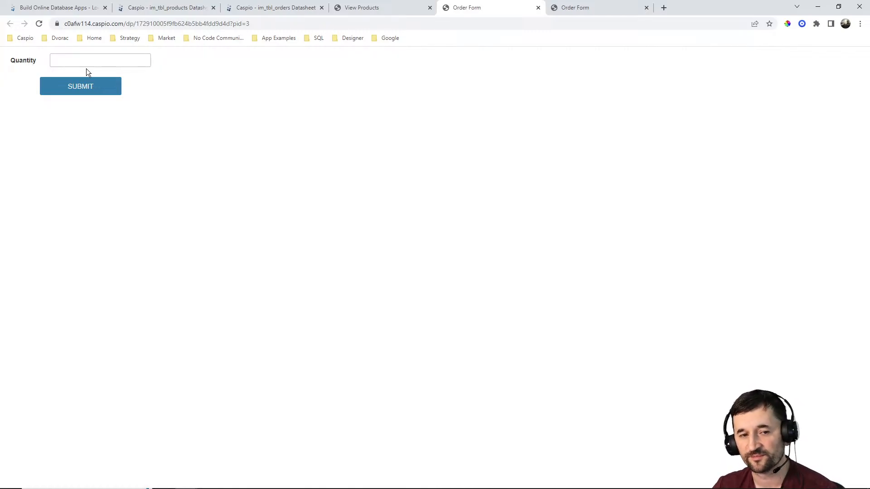
Review the orders and products datasheets alongside the open order forms.
click(290, 11)
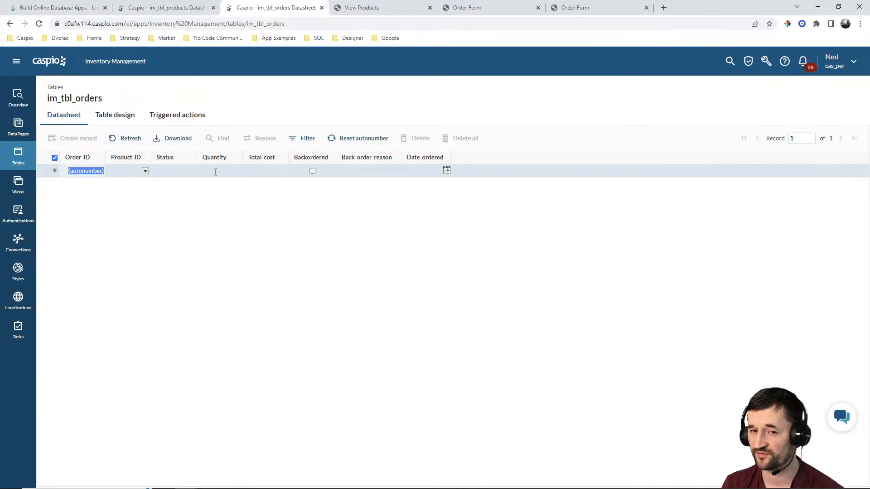
click(176, 9)
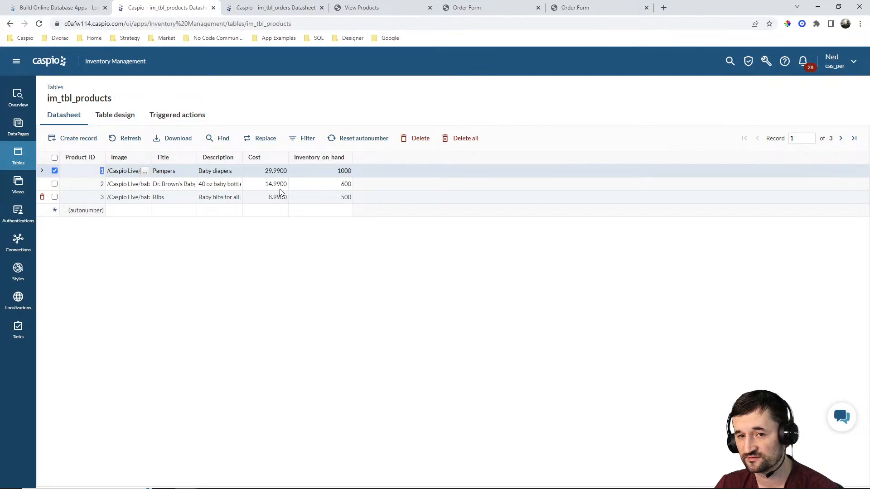
click(280, 7)
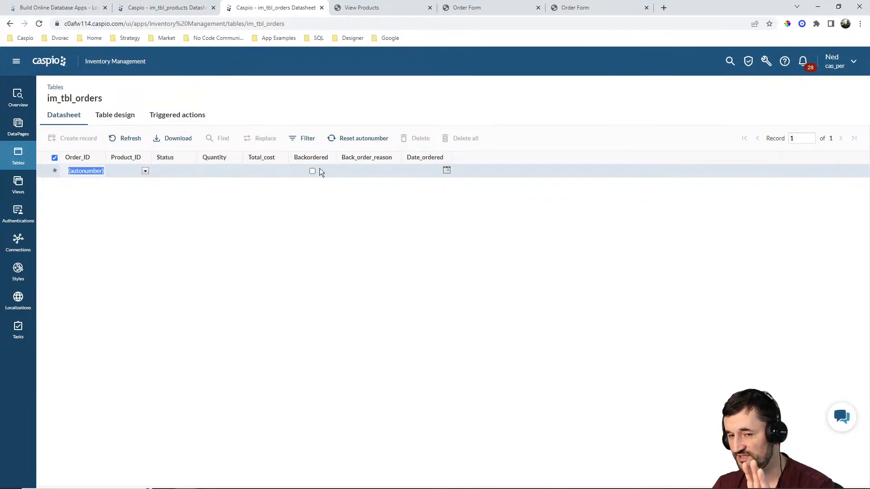
click(488, 8)
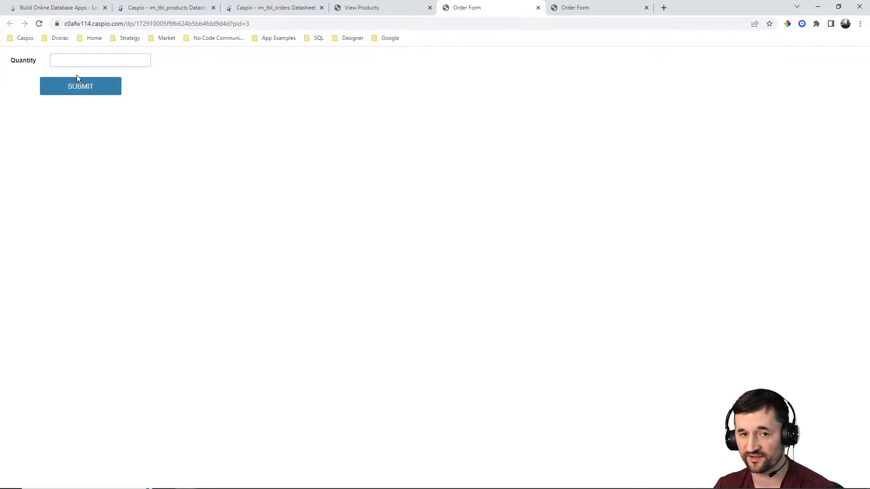
click(272, 8)
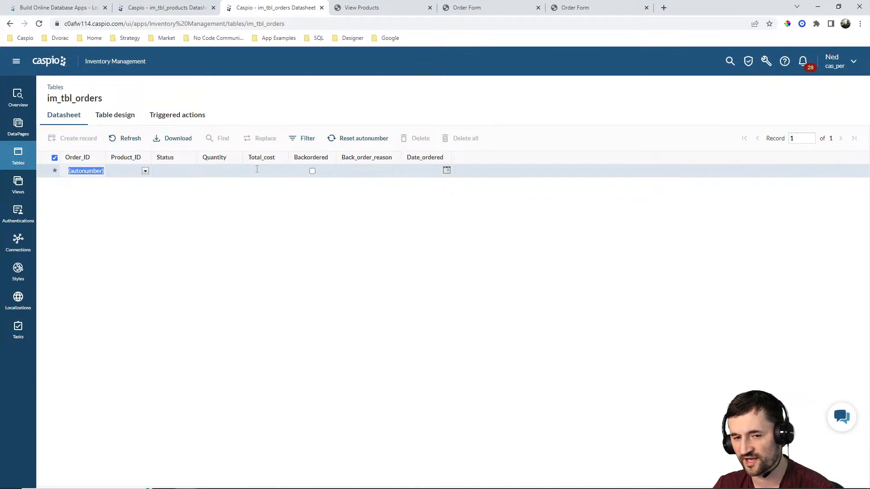
Submit an order with quantity 50 on the Pampers order form.
click(566, 9)
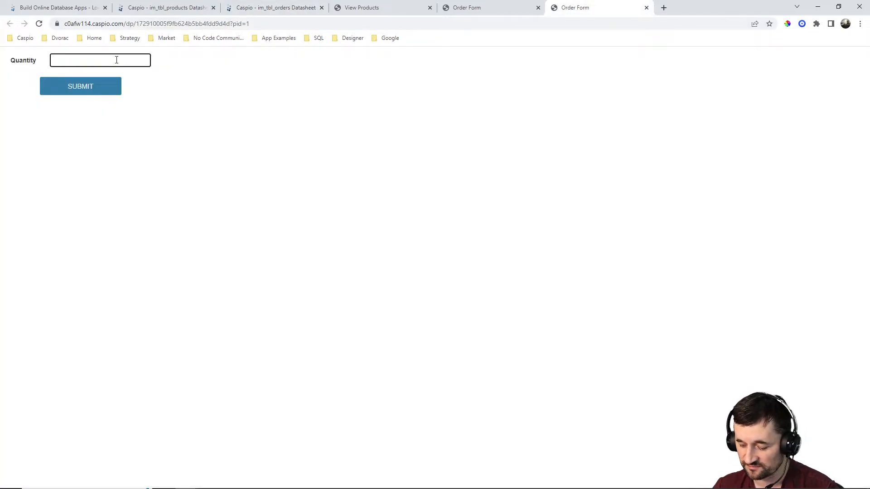
text(50)
click(101, 89)
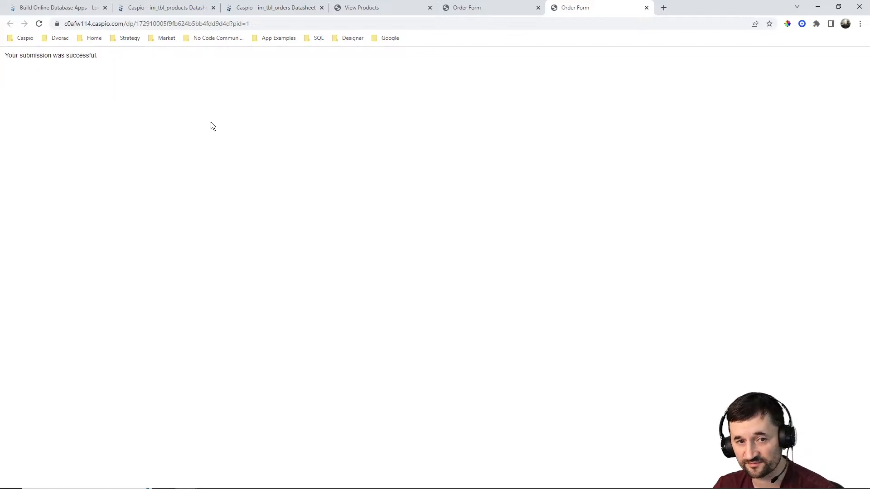
Refresh the products and orders datasheets to check the effect of the submitted order.
click(184, 9)
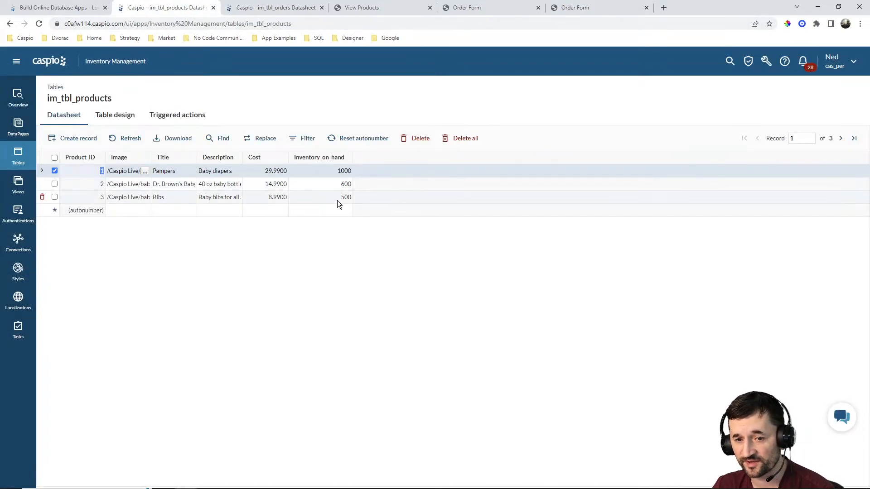
click(130, 138)
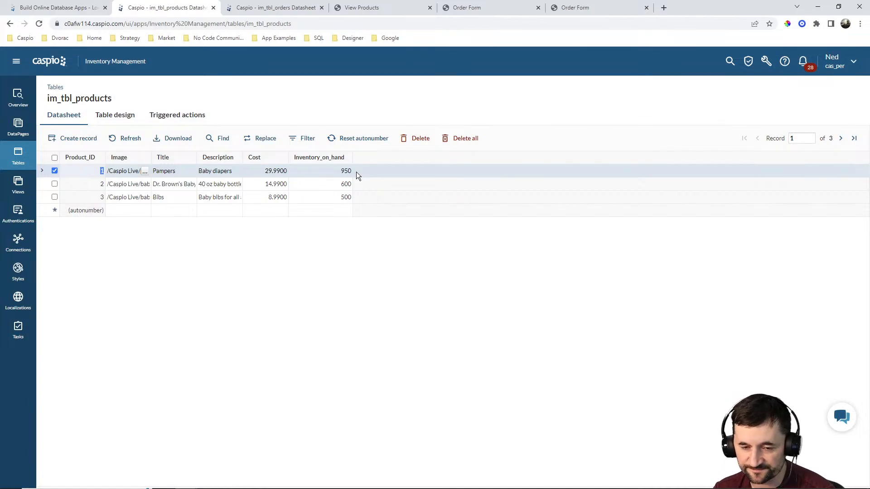
click(295, 9)
click(134, 141)
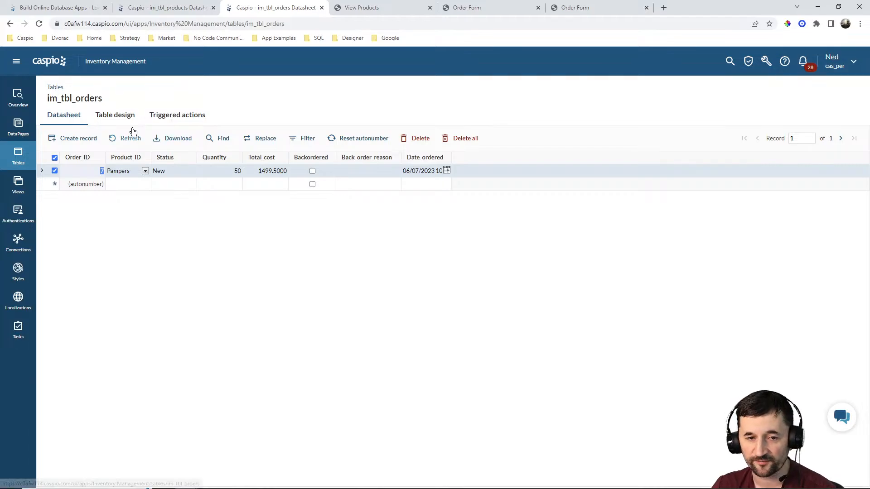
click(166, 8)
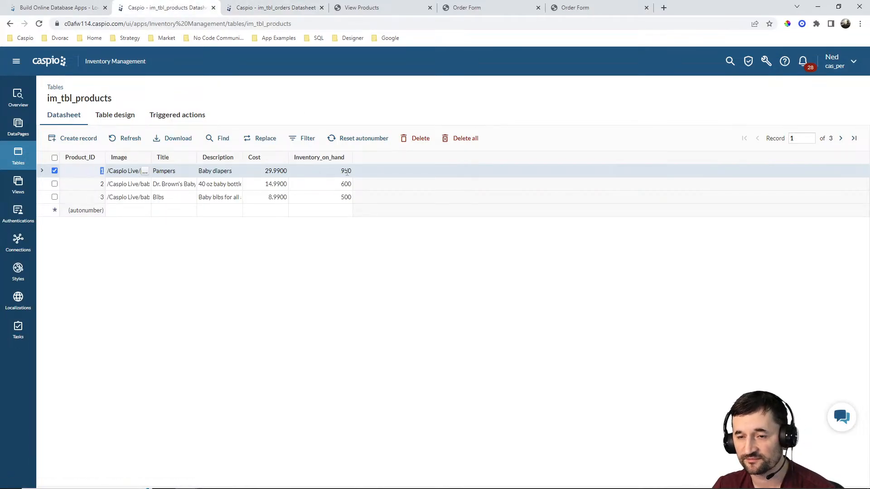
Open the Pampers order form from the product listing and submit an order with quantity 1000.
click(480, 9)
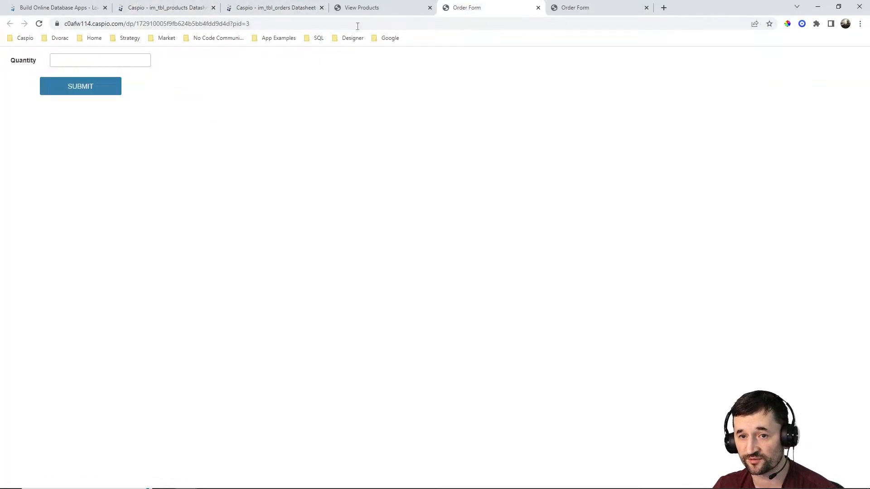
click(363, 8)
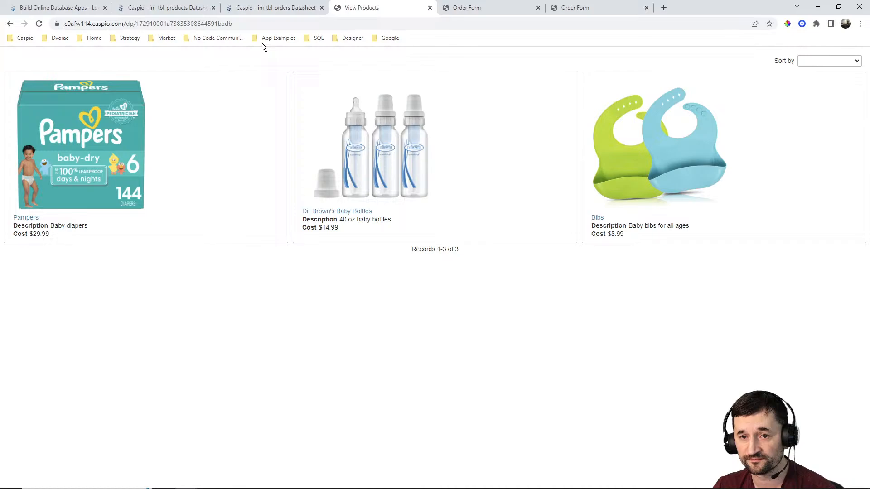
click(26, 218)
click(635, 8)
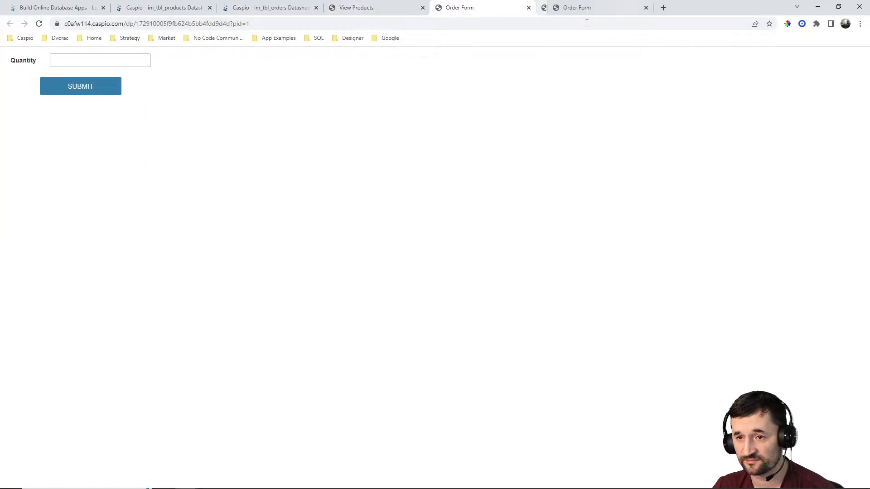
click(109, 61)
text(1000)
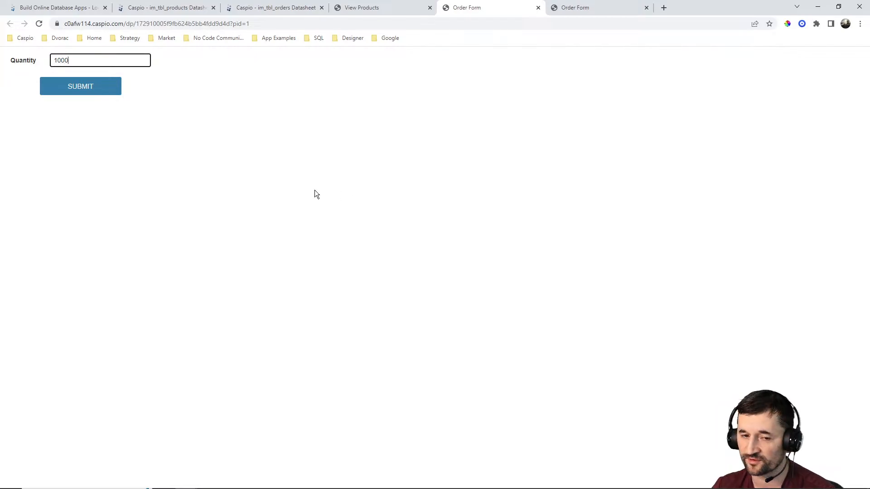
click(88, 90)
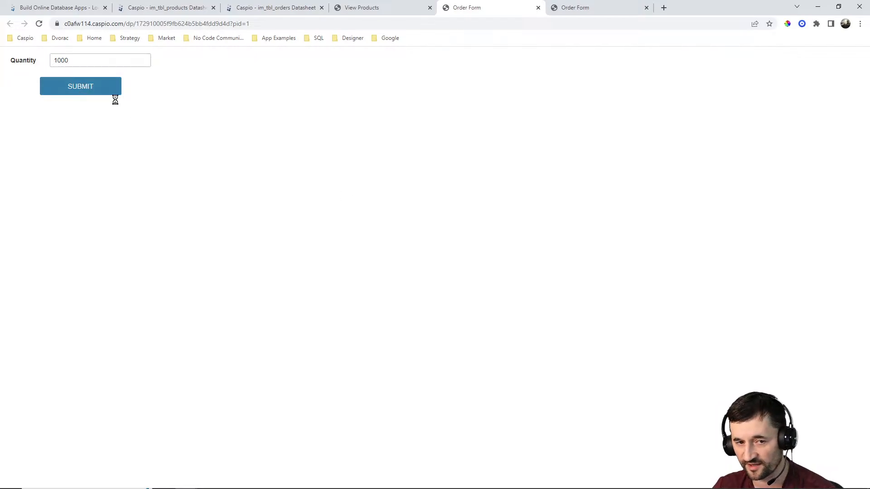
Refresh the products datasheet to check the Pampers inventory.
click(157, 8)
click(123, 138)
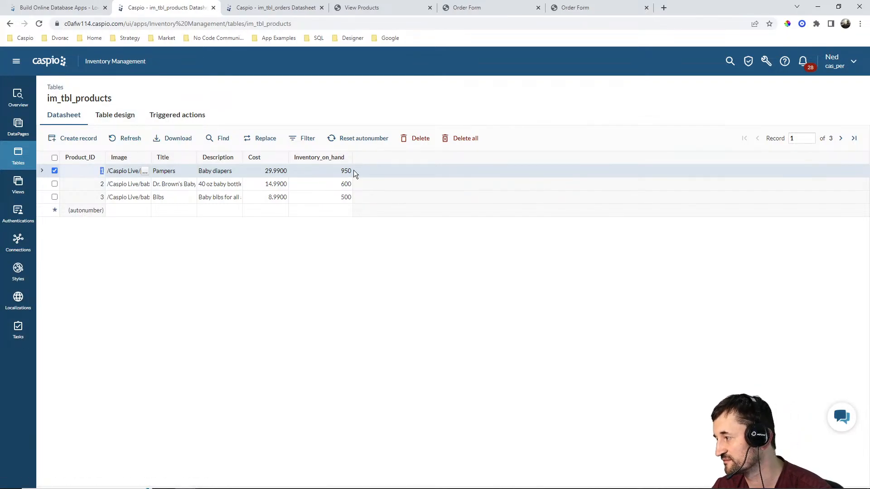
Refresh the orders datasheet and widen the Back_order_reason column to read the back-order entry.
click(272, 8)
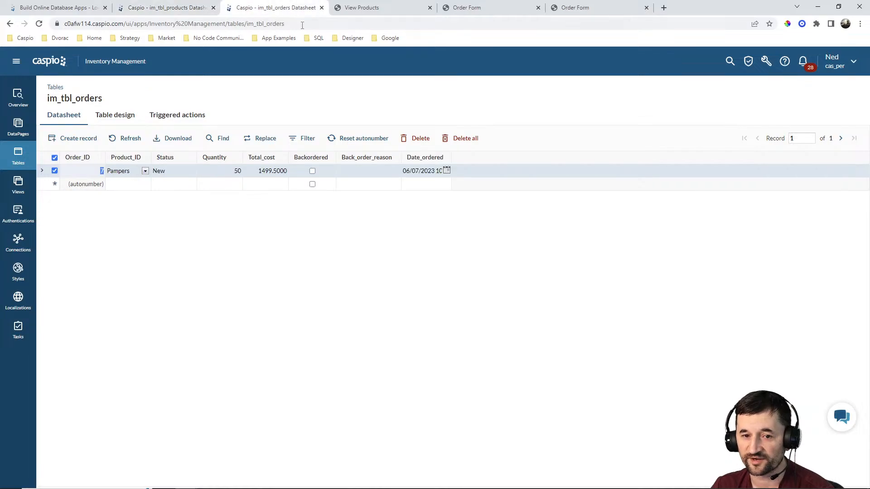
click(132, 138)
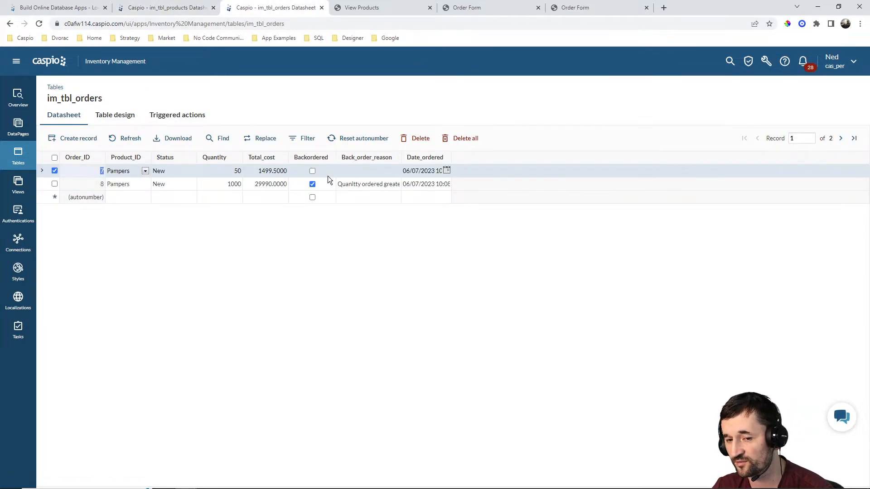
drag(403, 159, 505, 160)
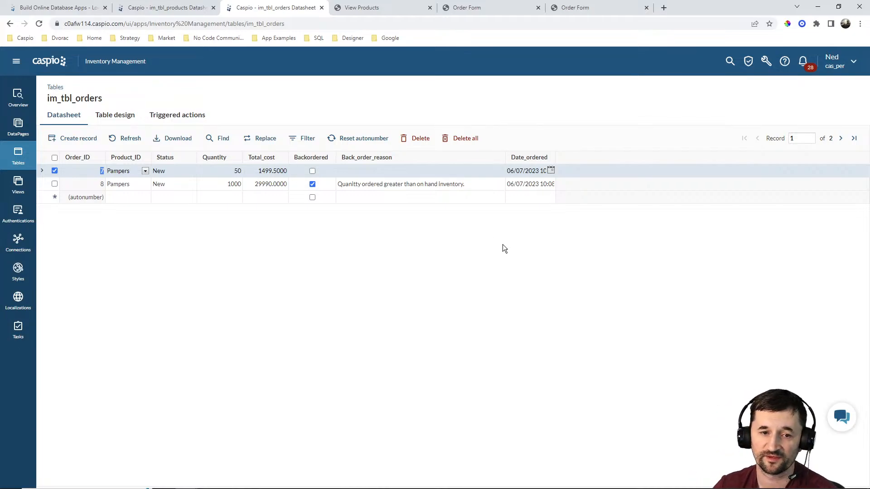
Open the "Get total cost, update inventory, backorder" triggered action for editing and review its blocks.
click(181, 118)
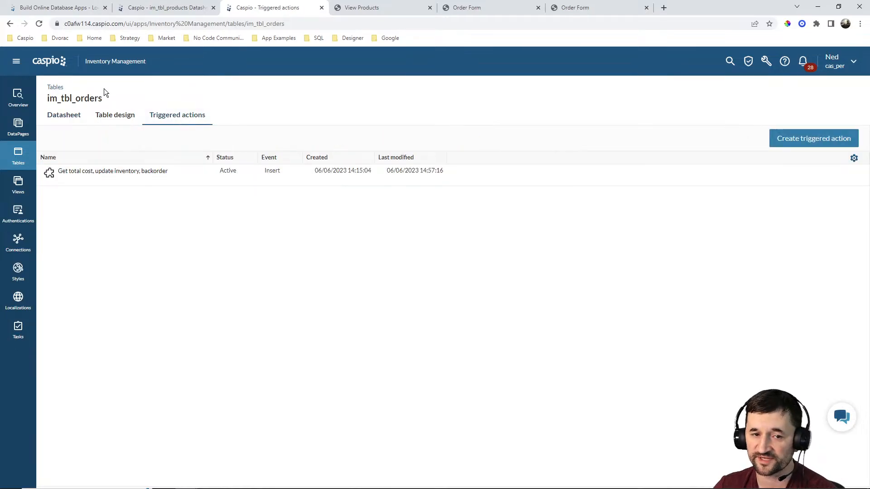
mouse_move(128, 178)
click(101, 182)
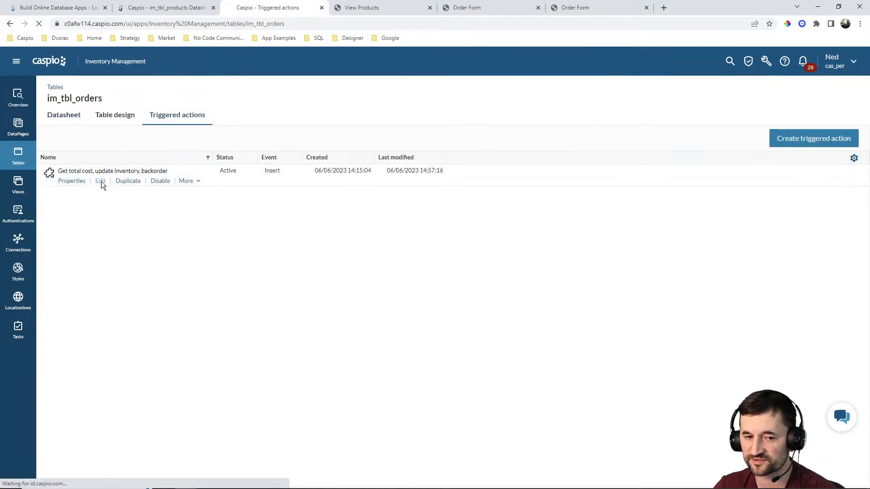
scroll(615, 254, down, 2)
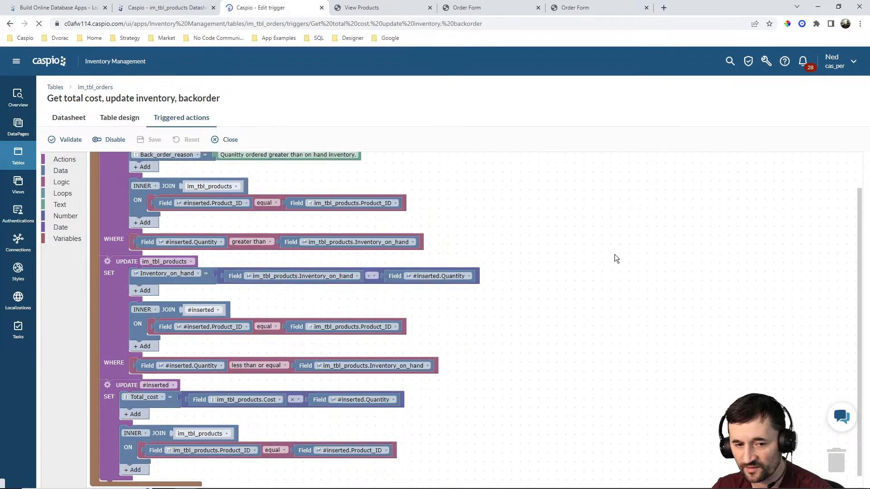
scroll(615, 255, up, 2)
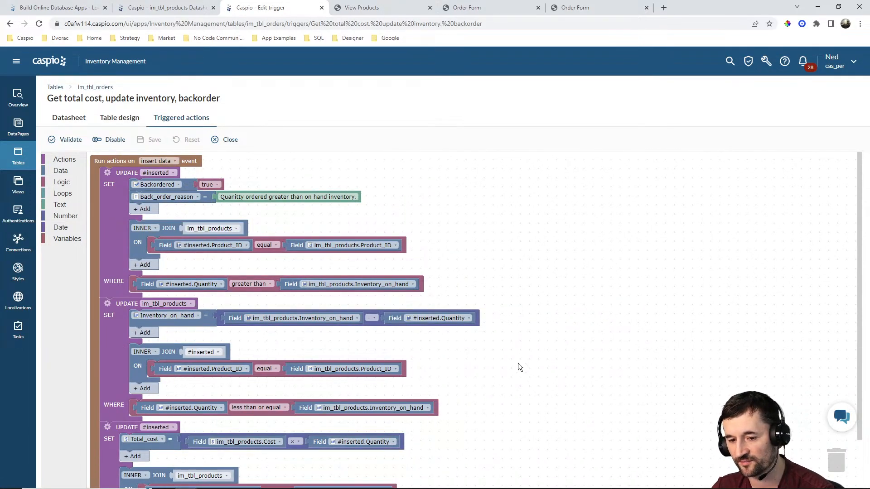
scroll(529, 380, down, 1)
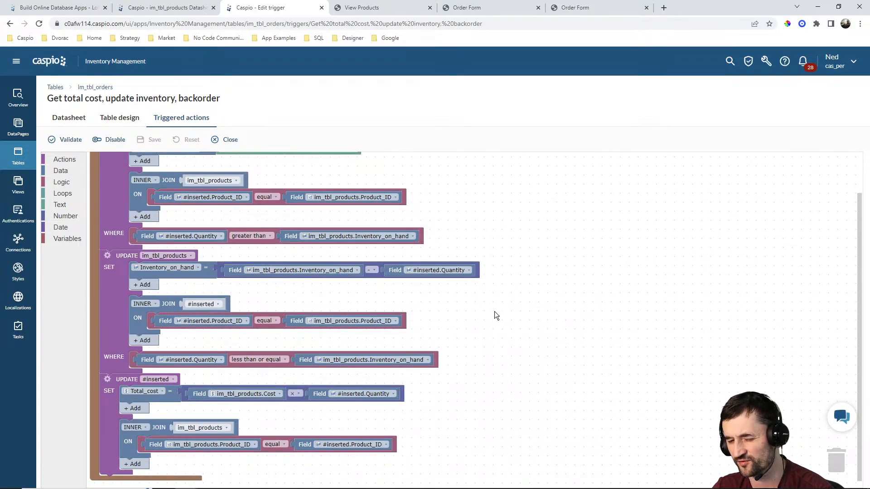
scroll(491, 335, up, 1)
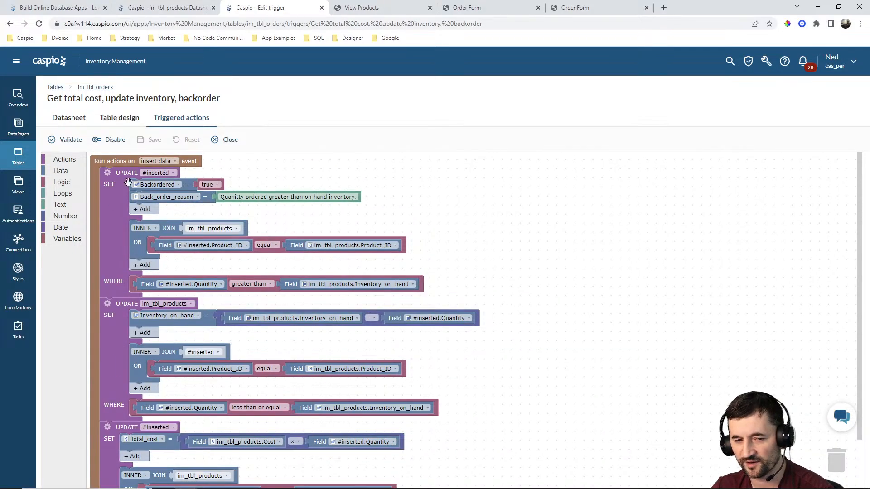
scroll(116, 323, down, 1)
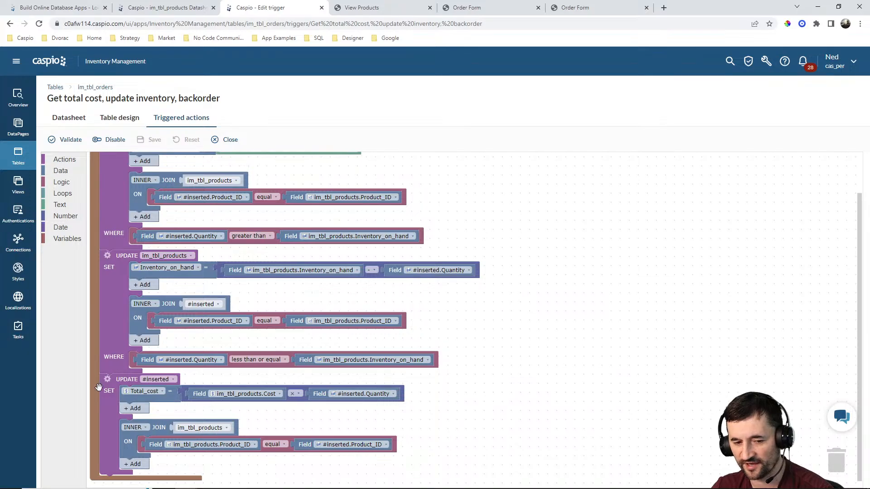
scroll(536, 260, up, 1)
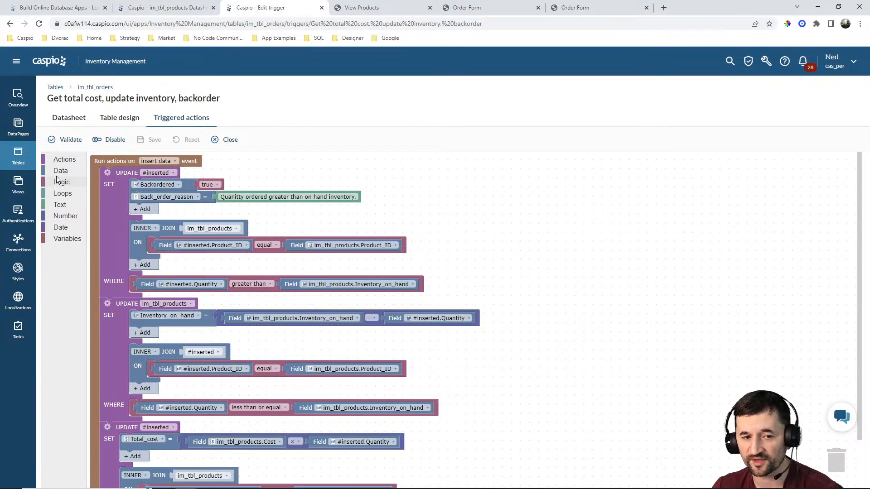
click(56, 160)
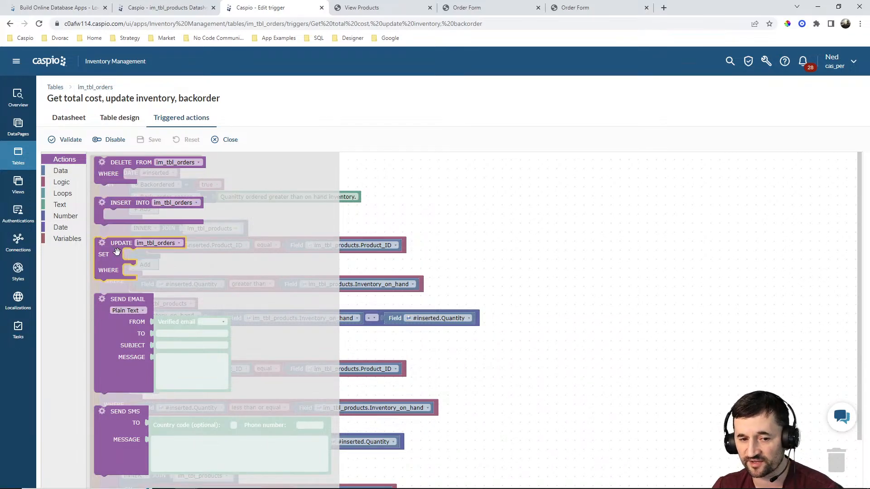
drag(111, 251, 119, 185)
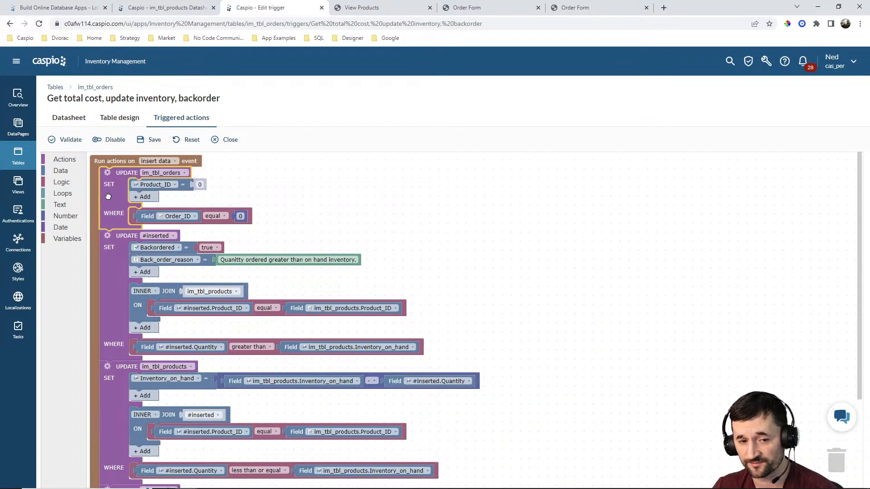
key(Delete)
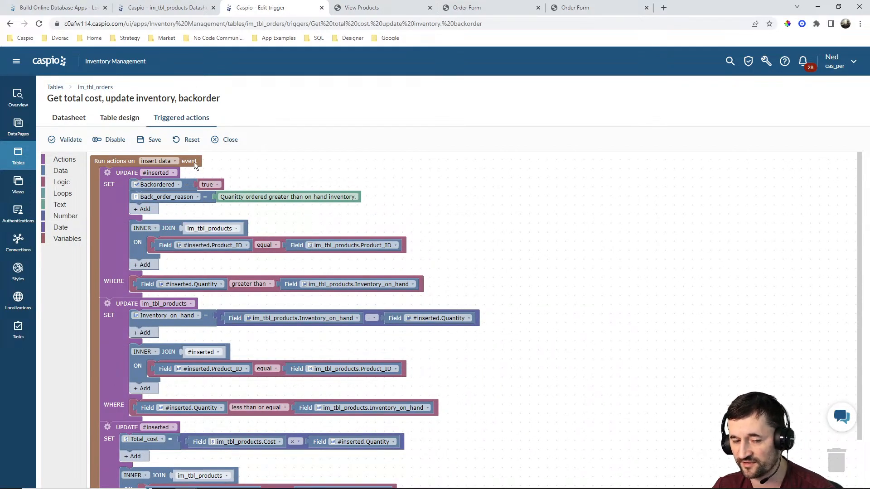
click(165, 162)
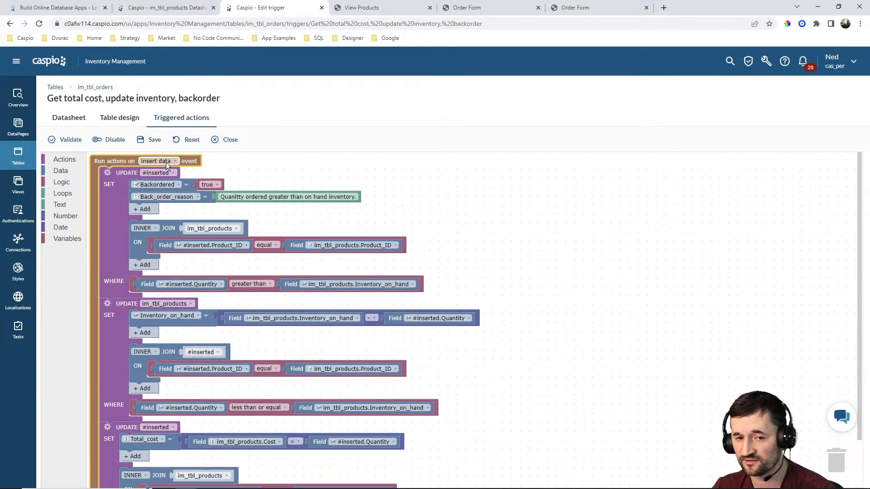
click(167, 162)
click(242, 160)
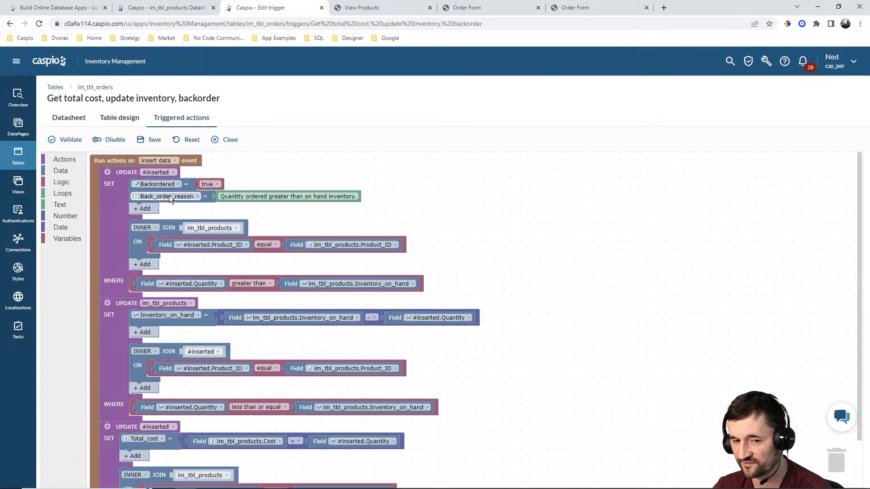
Correct the spelling in the Back_order_reason text to "Quantity ordered greater than on hand inventory.".
click(240, 199)
click(242, 195)
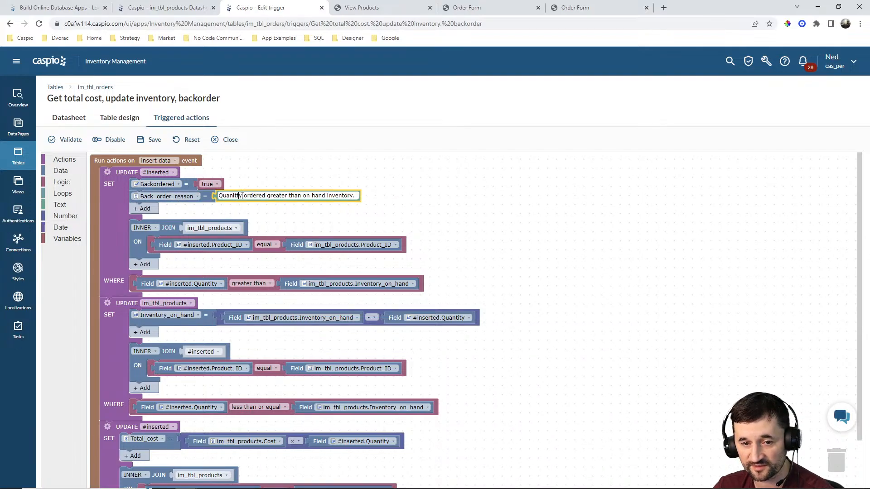
key(BackSpace)
click(395, 211)
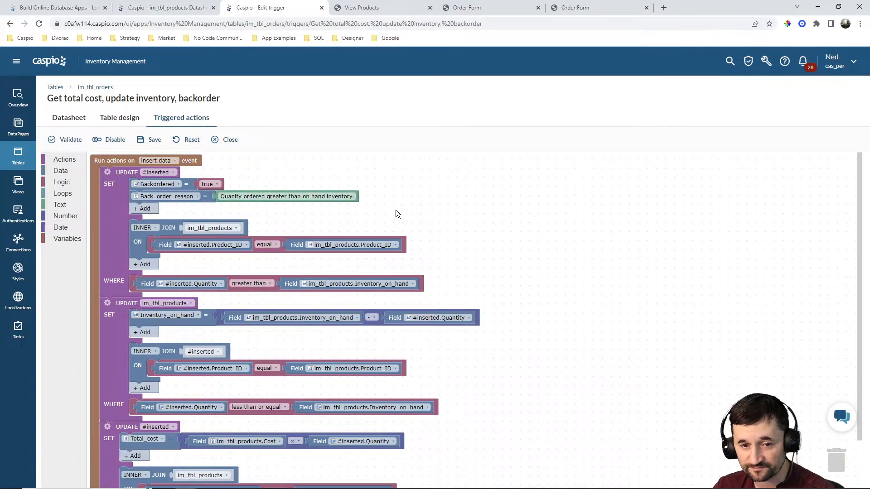
click(234, 197)
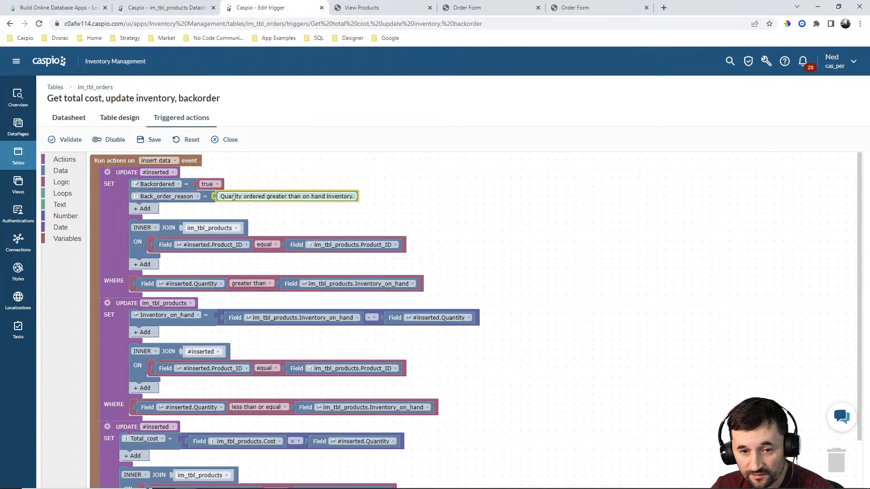
click(233, 197)
click(229, 195)
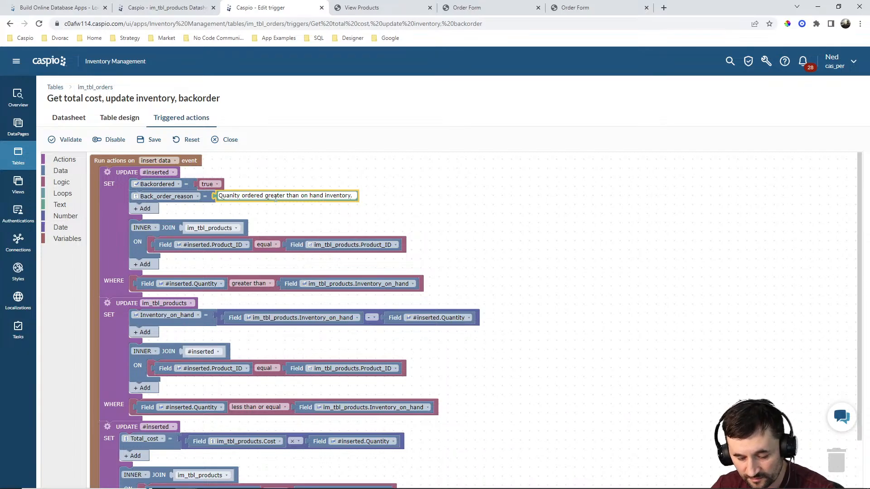
text(t)
click(397, 211)
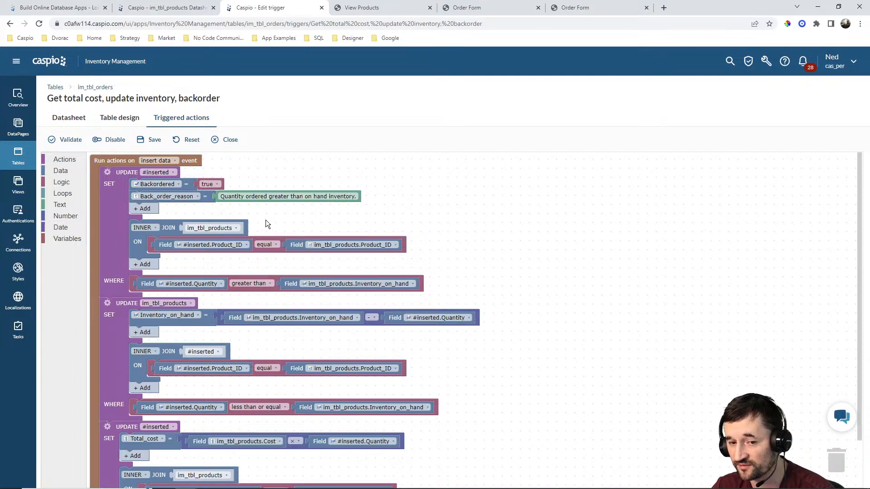
Inspect the first UPDATE block's clause options and the field choices of its WHERE condition.
click(107, 173)
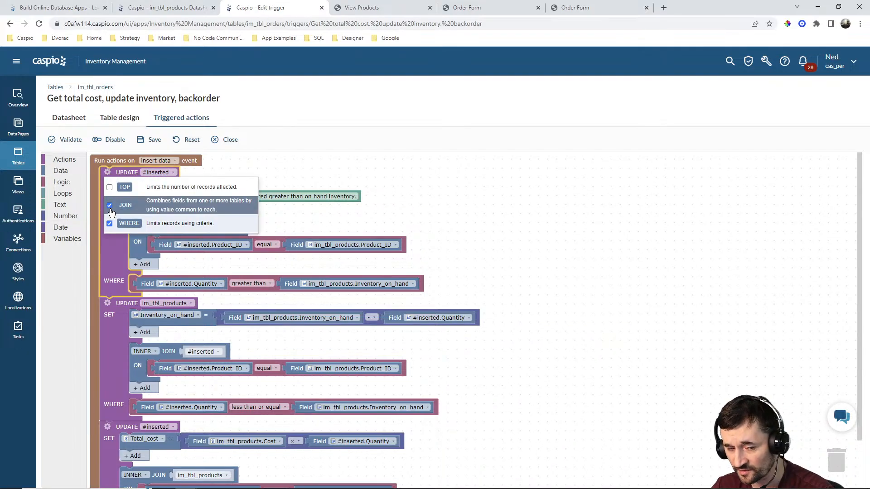
click(426, 193)
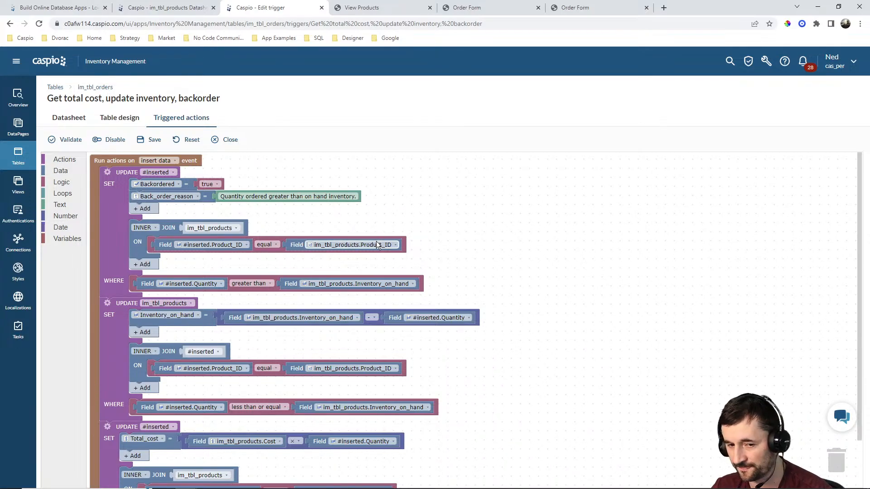
click(361, 284)
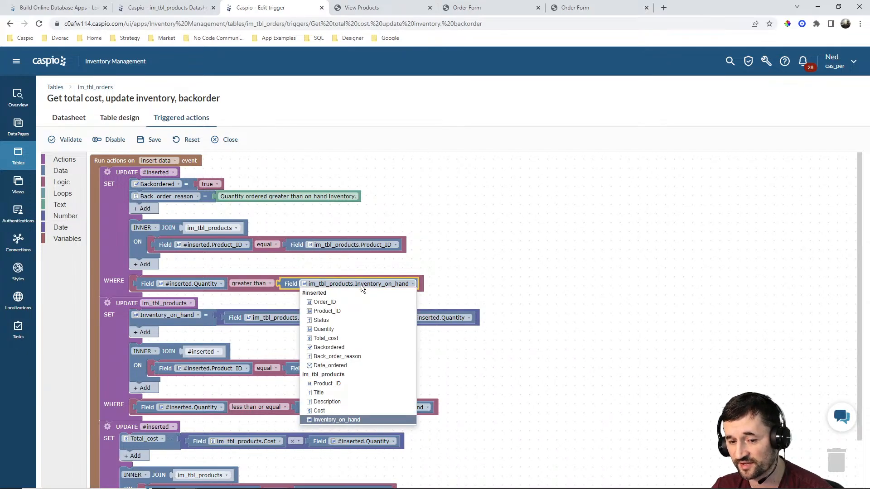
click(461, 241)
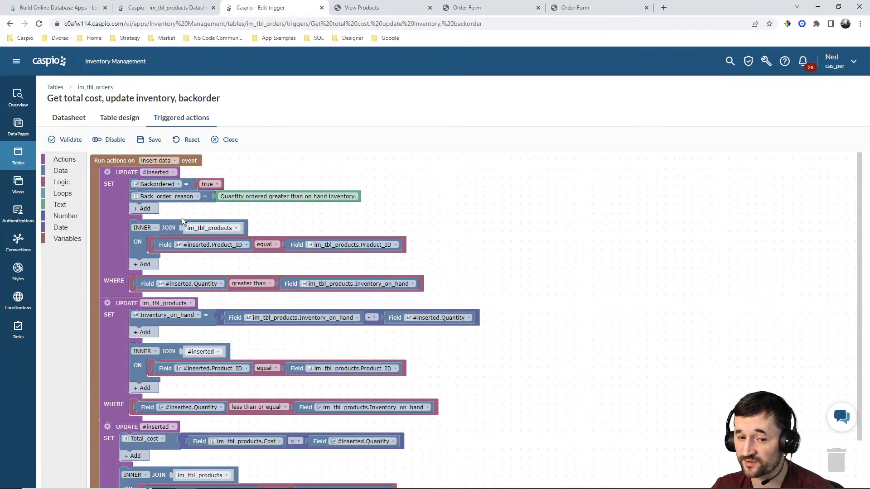
scroll(467, 164, down, 2)
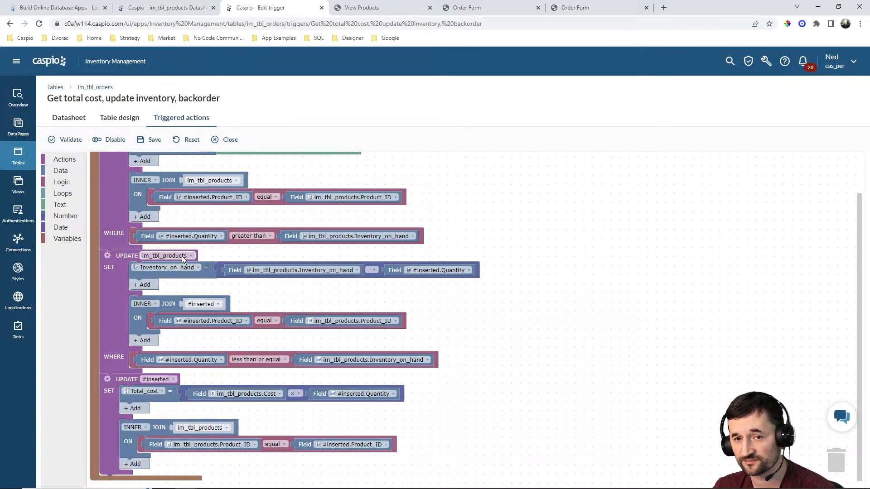
Switch between the products datasheet and the trigger editor to compare the inventory values with the update logic.
click(177, 9)
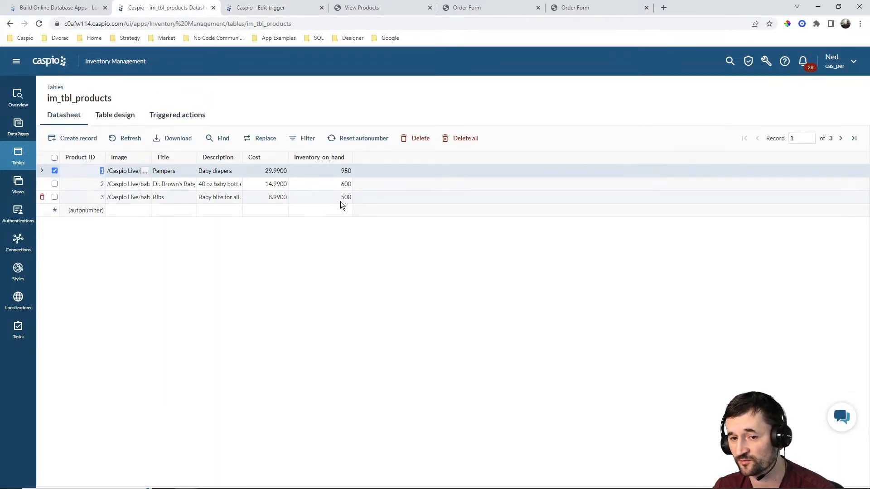
click(287, 6)
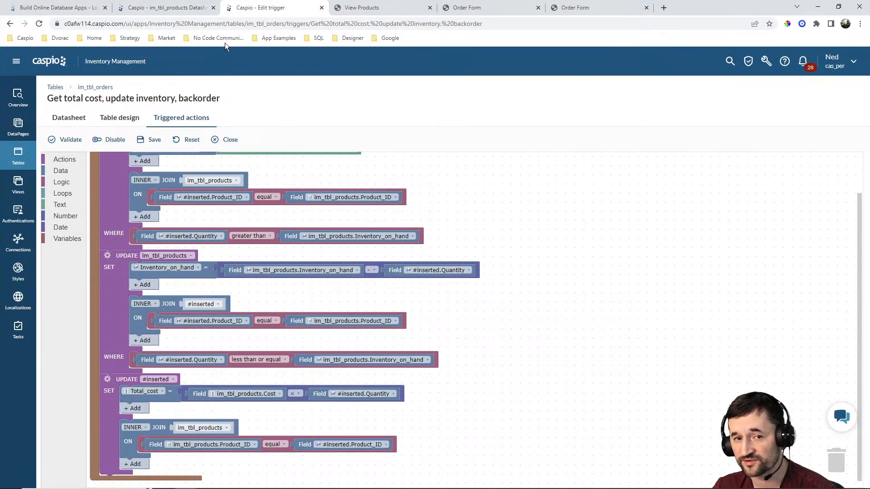
click(176, 9)
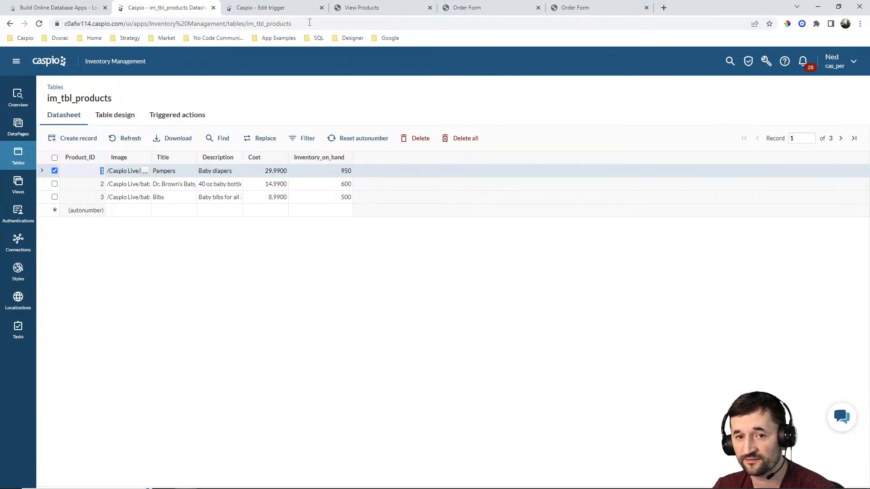
click(279, 6)
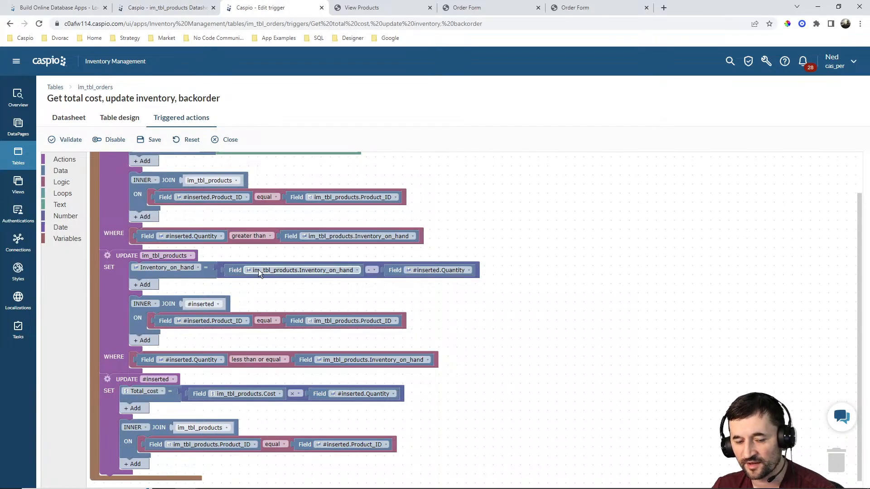
click(69, 216)
click(113, 182)
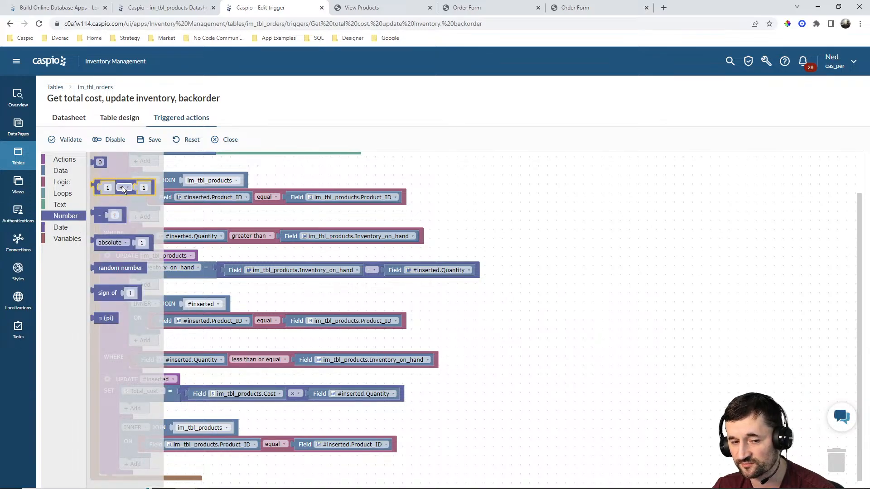
click(648, 232)
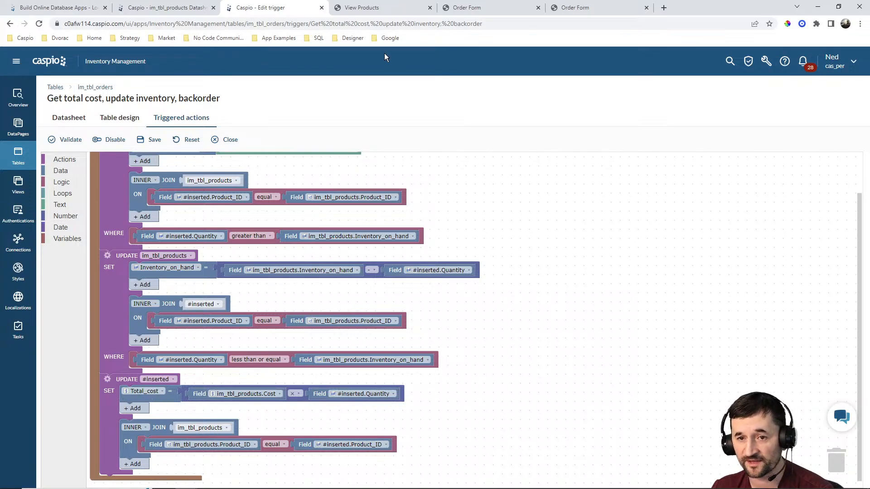
Duplicate the products tab and open the orders datasheet in the new tab.
click(180, 8)
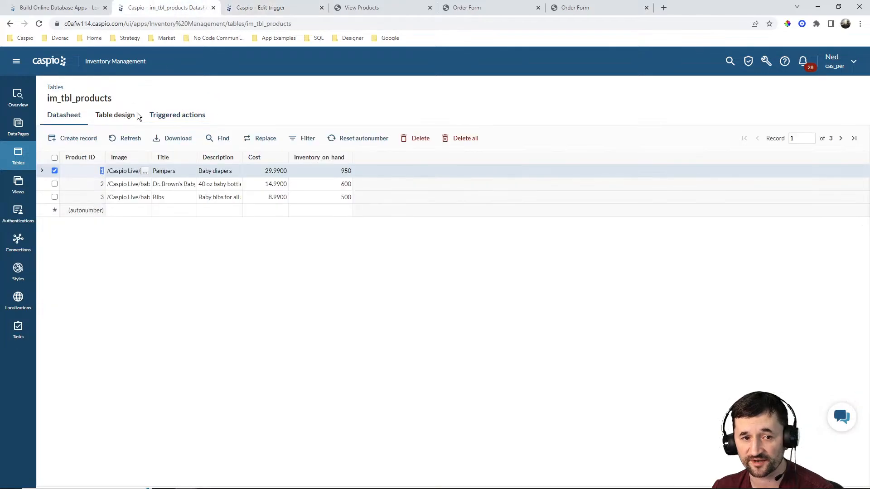
right_click(22, 156)
click(55, 160)
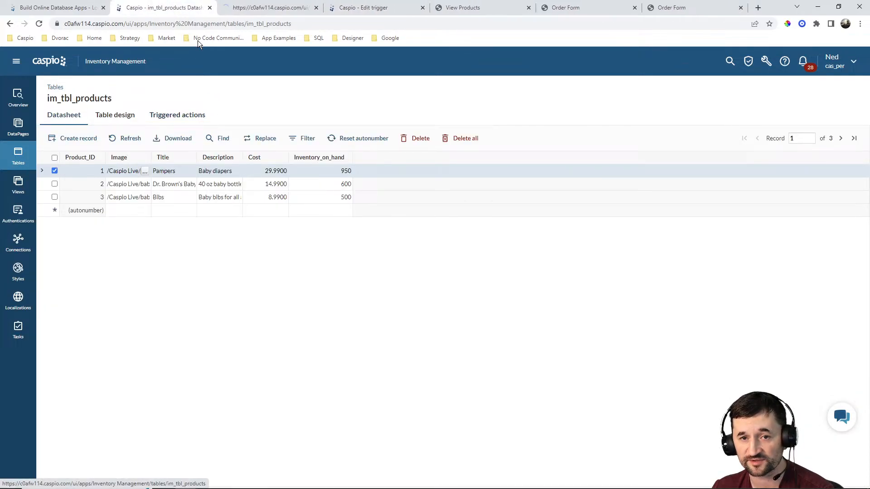
click(263, 7)
click(109, 139)
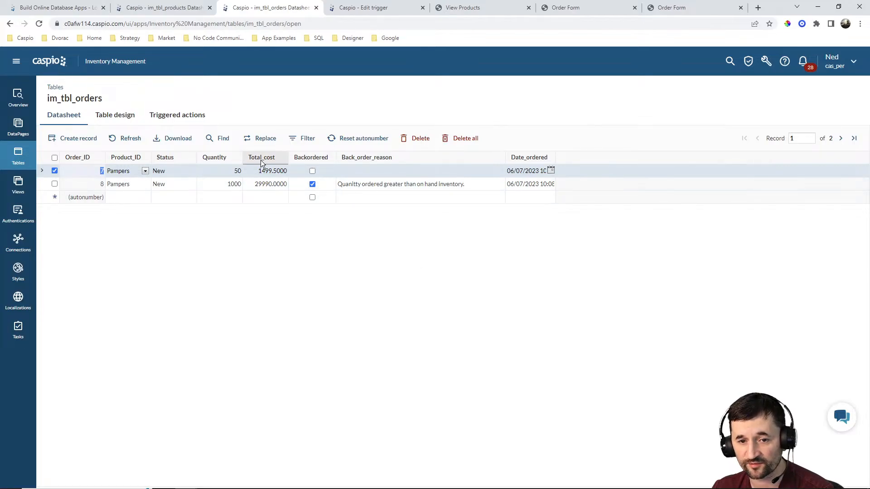
Look over the products datasheet's inventory figures against the trigger's update and backorder blocks once more.
click(367, 7)
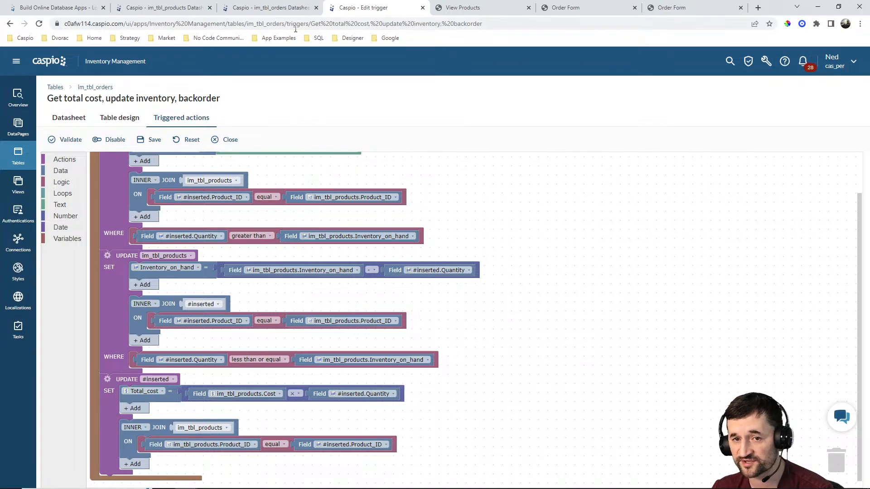
click(163, 8)
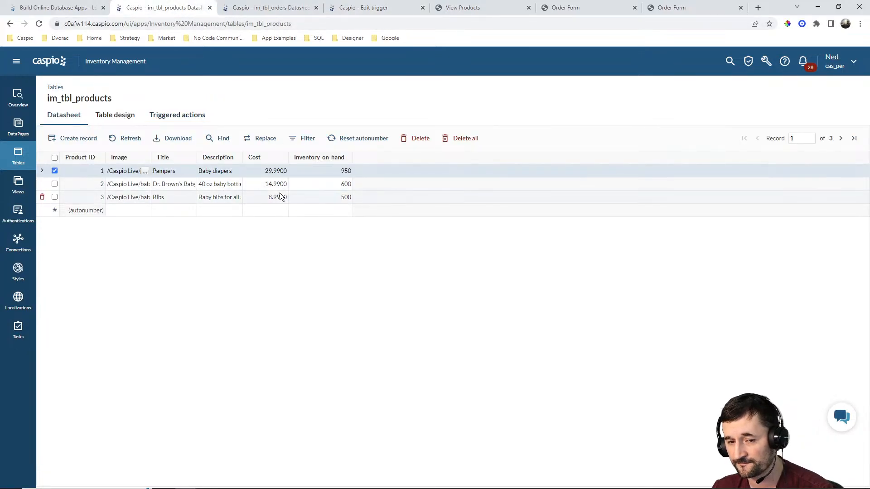
click(357, 10)
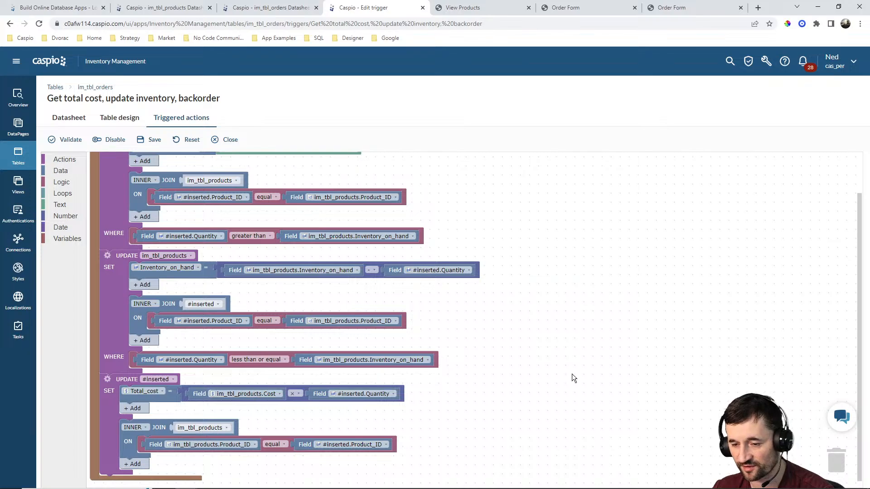
scroll(567, 367, up, 2)
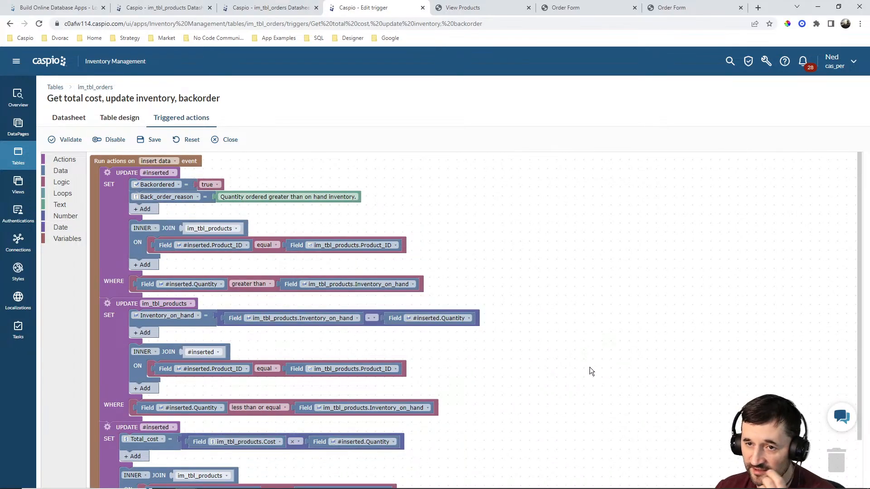
scroll(546, 265, down, 2)
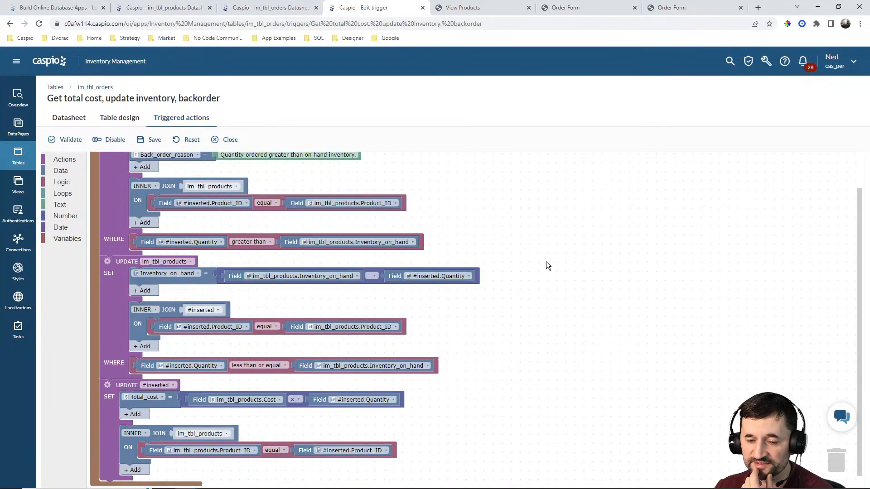
scroll(547, 263, down, 1)
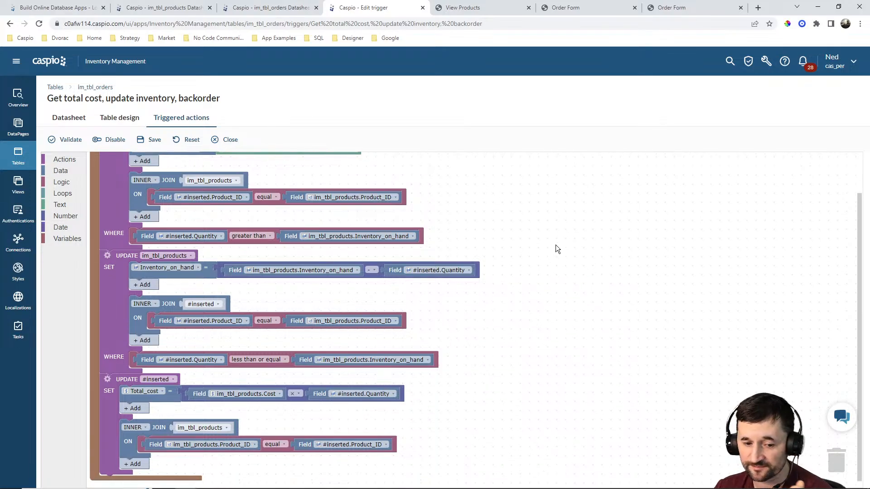
Append a Send Email action at the end of the trigger and enable its SELECT clause.
click(67, 161)
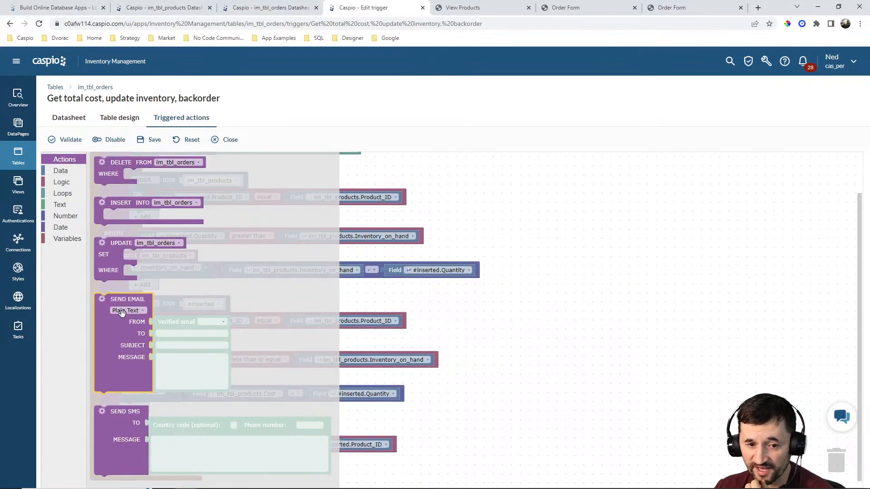
drag(106, 302, 114, 481)
scroll(441, 260, down, 3)
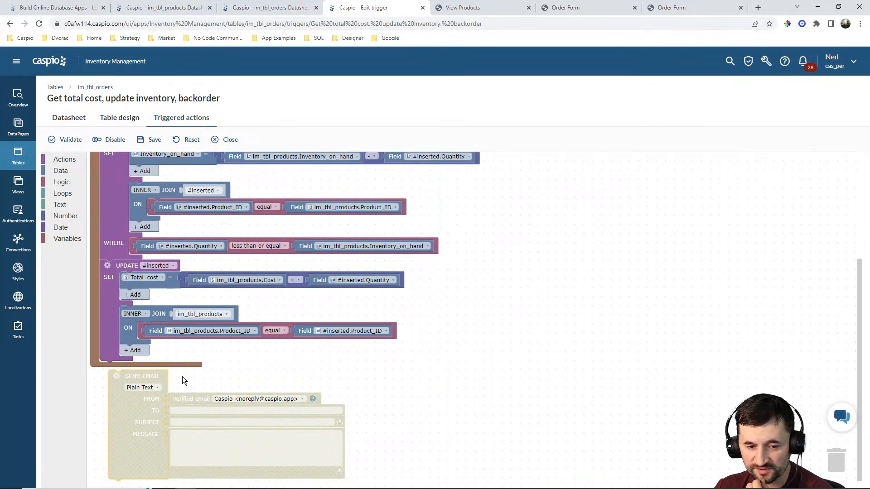
drag(112, 395, 111, 388)
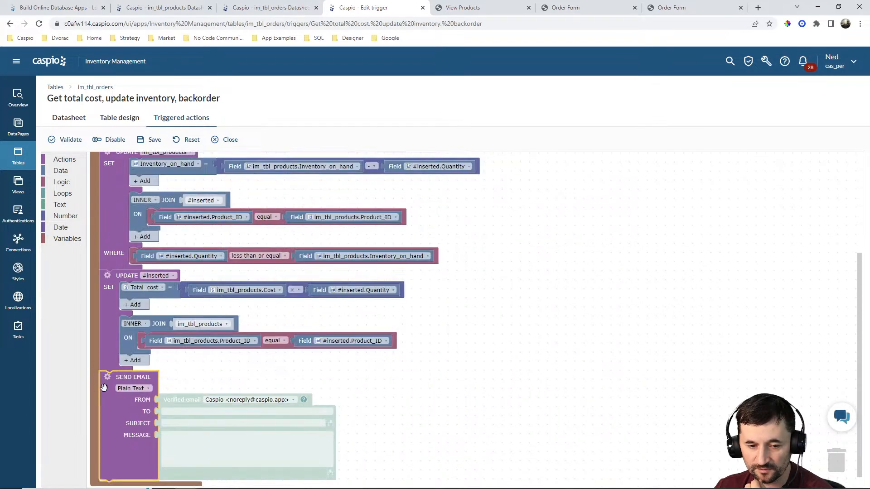
click(107, 377)
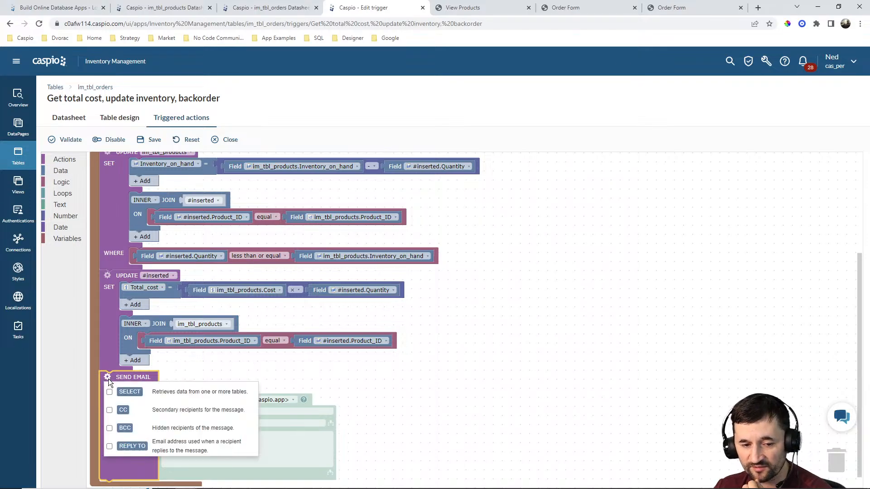
click(110, 392)
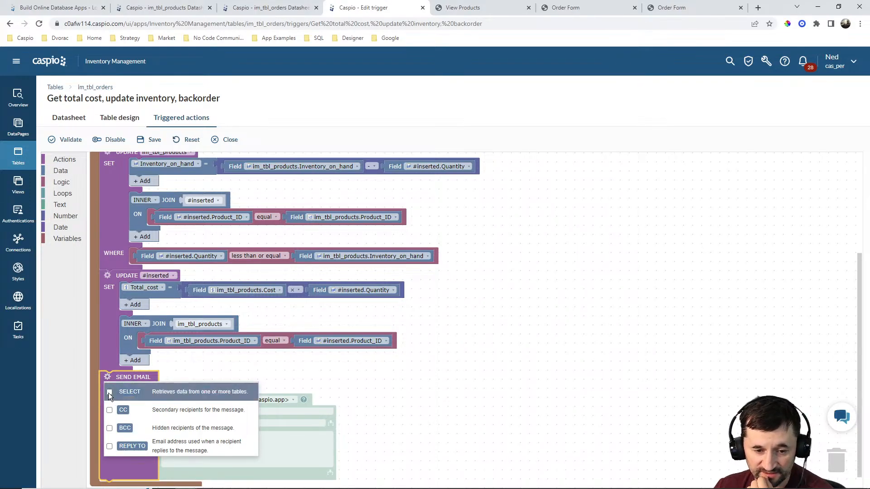
scroll(533, 332, down, 1)
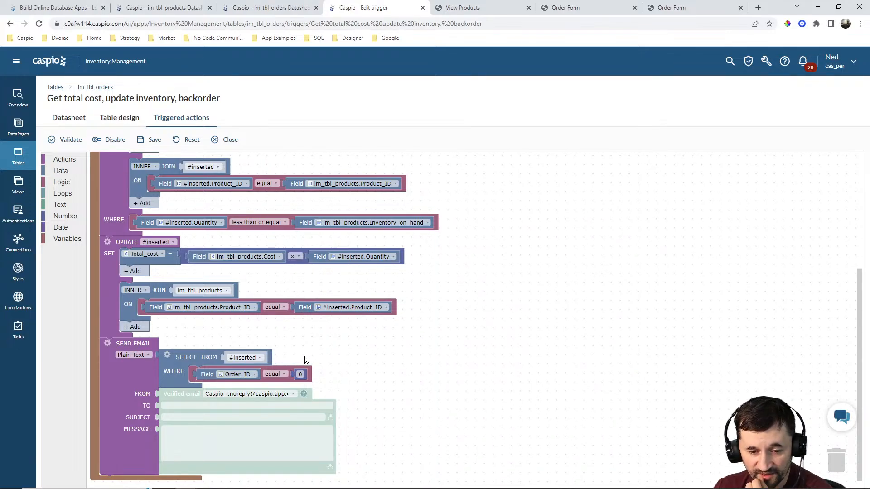
Add a JOIN to the email's SELECT, inner joining im_tbl_products on Product_ID.
click(247, 375)
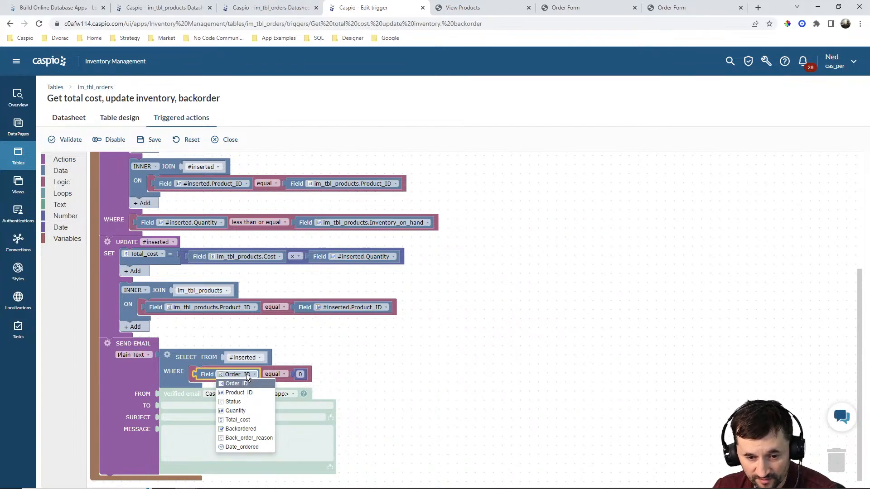
click(364, 378)
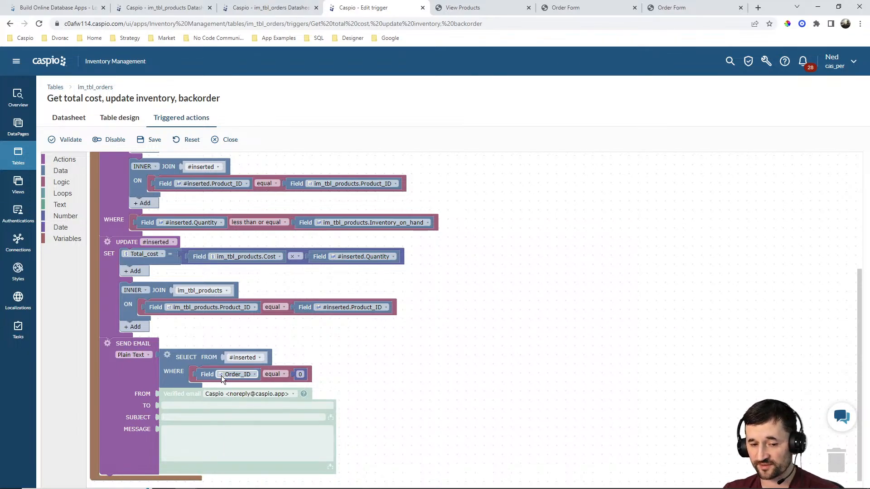
click(167, 353)
click(169, 276)
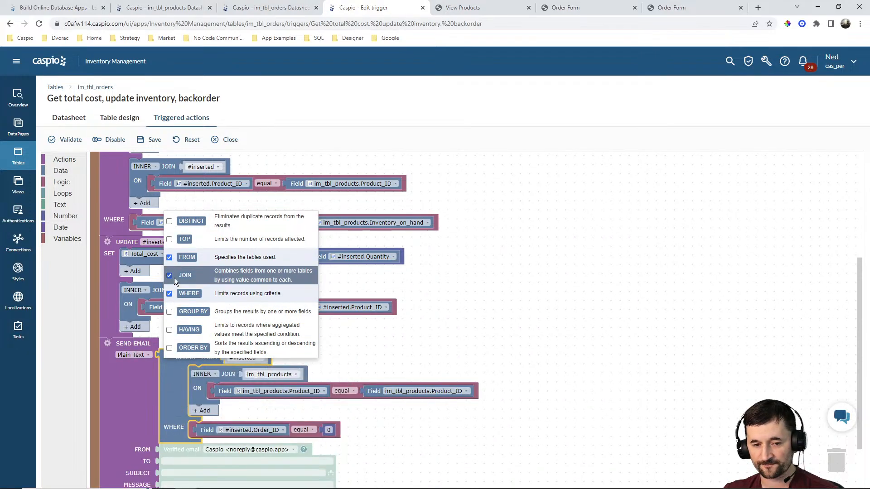
click(495, 347)
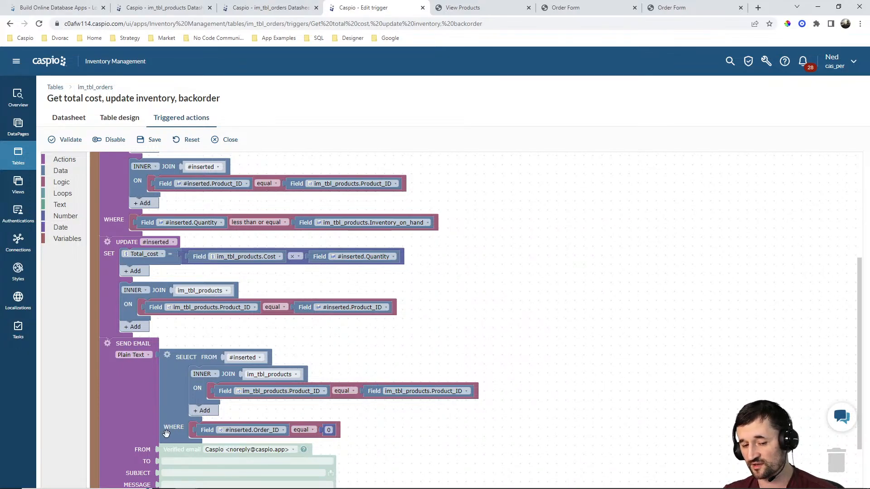
Set the email's WHERE condition to im_tbl_products.Inventory_on_hand less than 20.
click(244, 430)
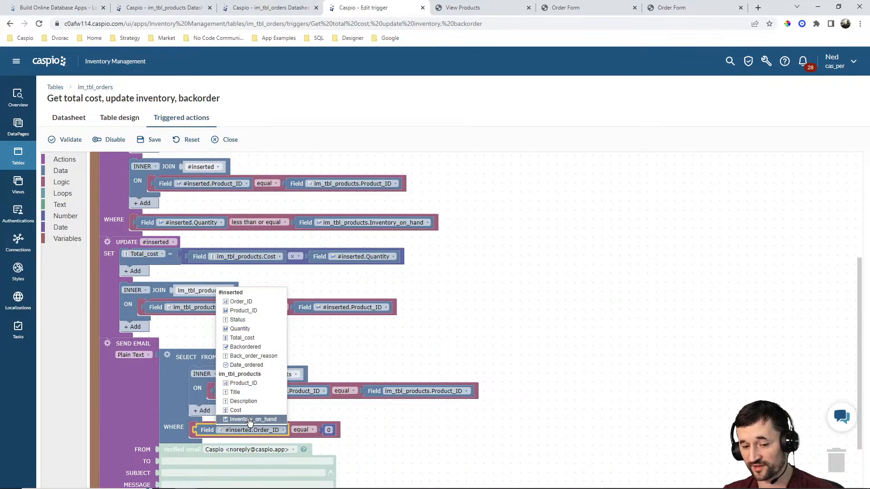
click(252, 420)
click(345, 429)
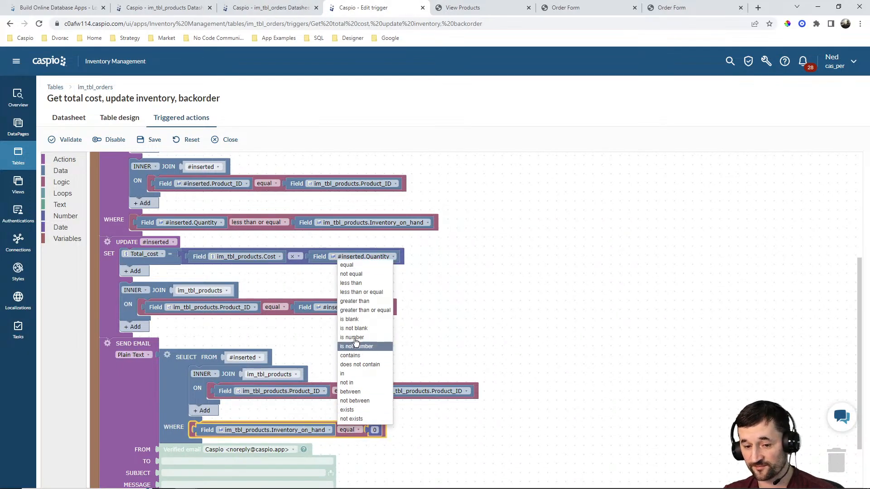
click(359, 285)
click(384, 429)
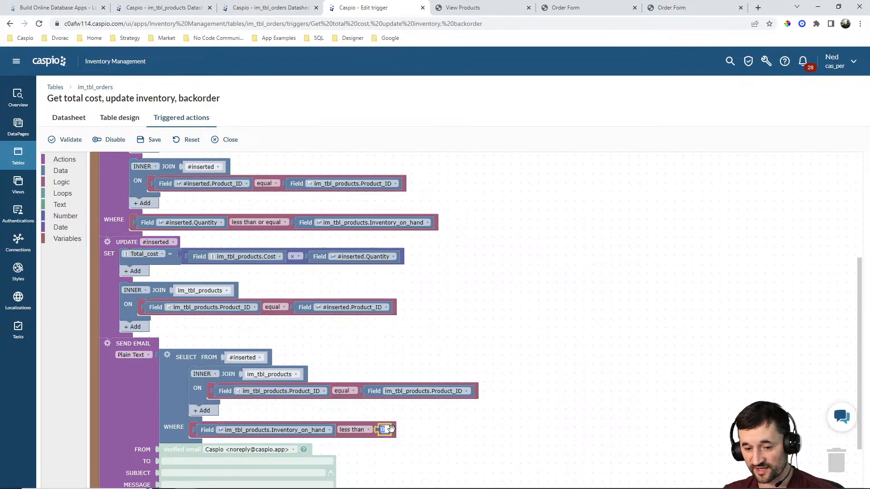
text(20)
click(466, 432)
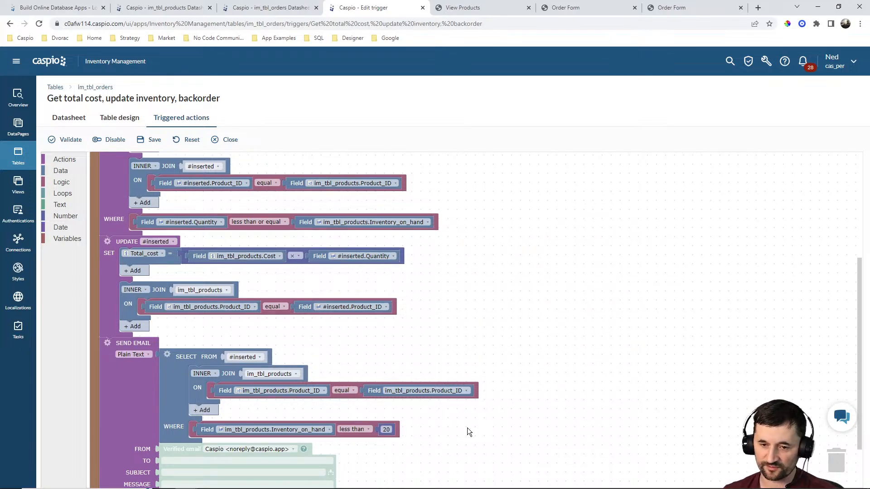
Address the email to the recipient's e-mail, set subject and message to "Add more items to inventory", and save the trigger.
scroll(480, 394, down, 2)
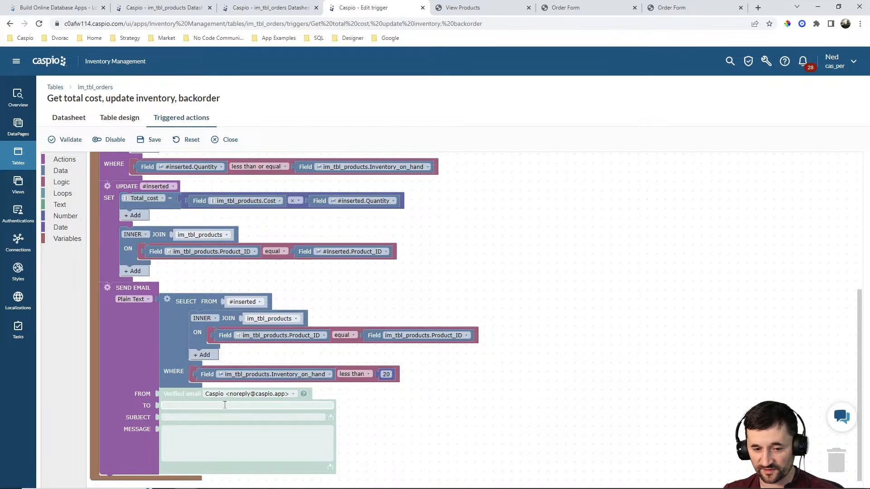
click(224, 405)
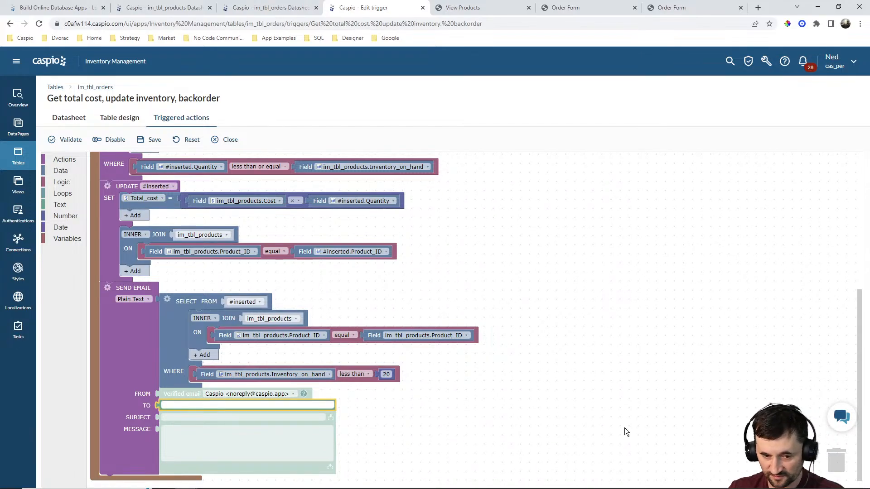
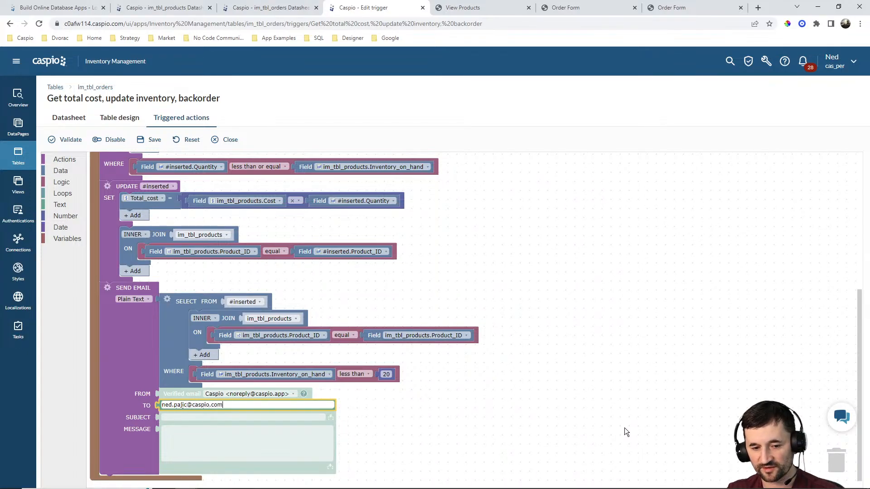
key(Tab)
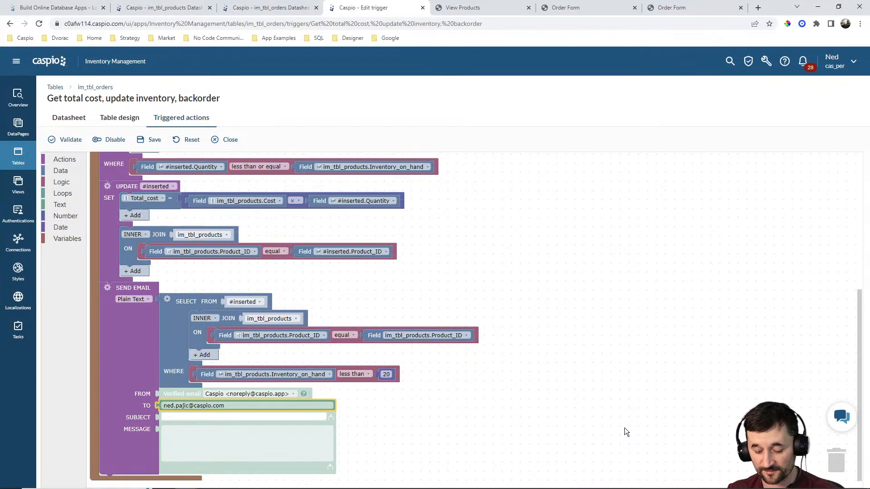
text(Add more items to in)
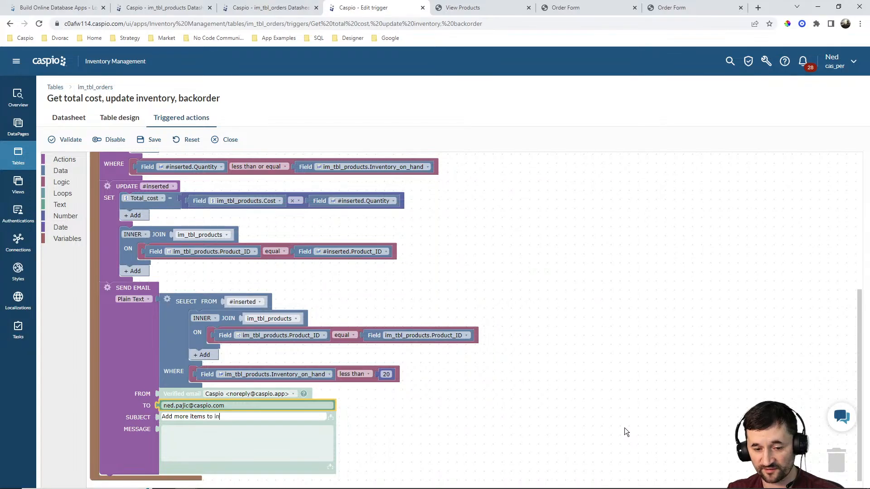
text(ventory)
key(Tab)
text(add)
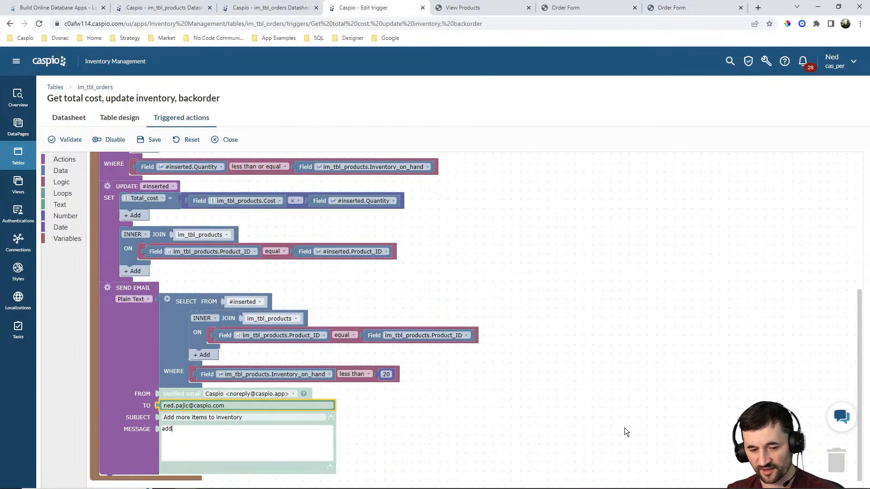
text( more items to inventory)
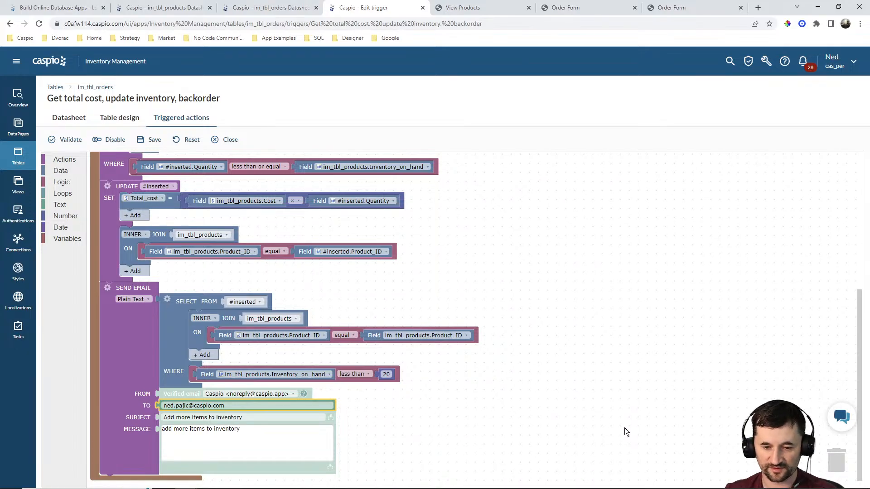
click(624, 428)
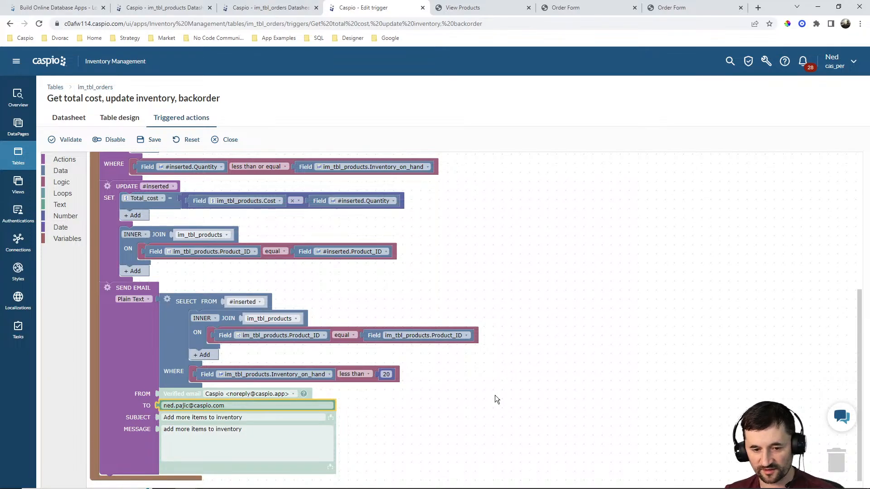
click(155, 140)
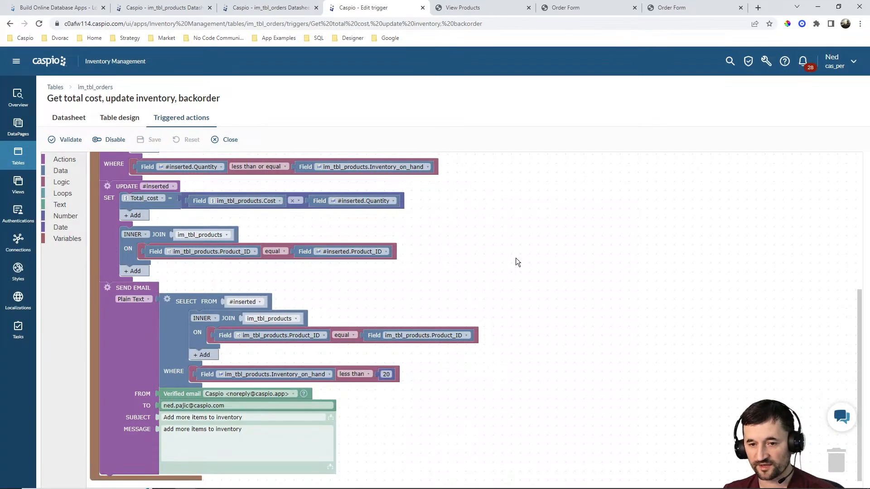
Submit an order for 590 Dr. Brown's Baby Bottles through the product's order form.
click(194, 8)
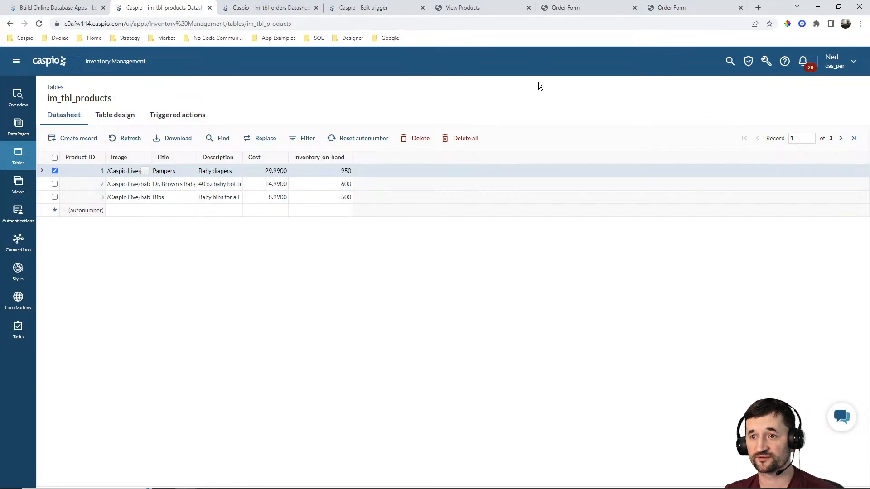
click(471, 8)
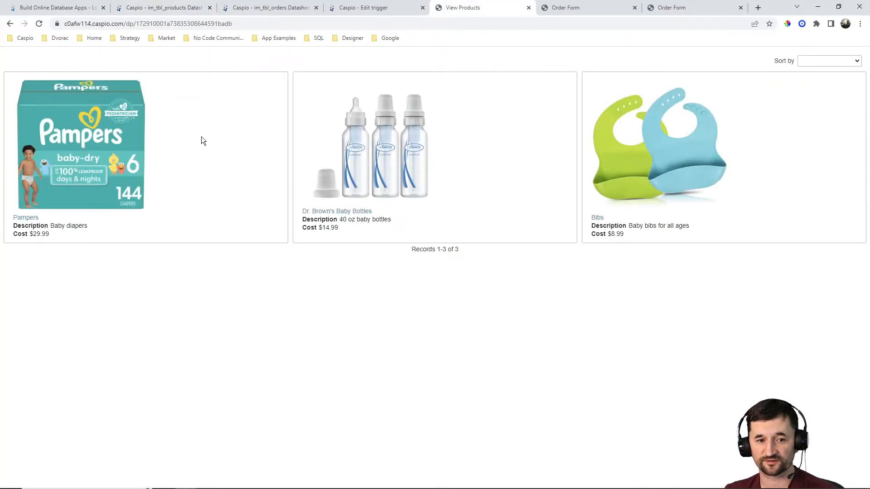
click(330, 213)
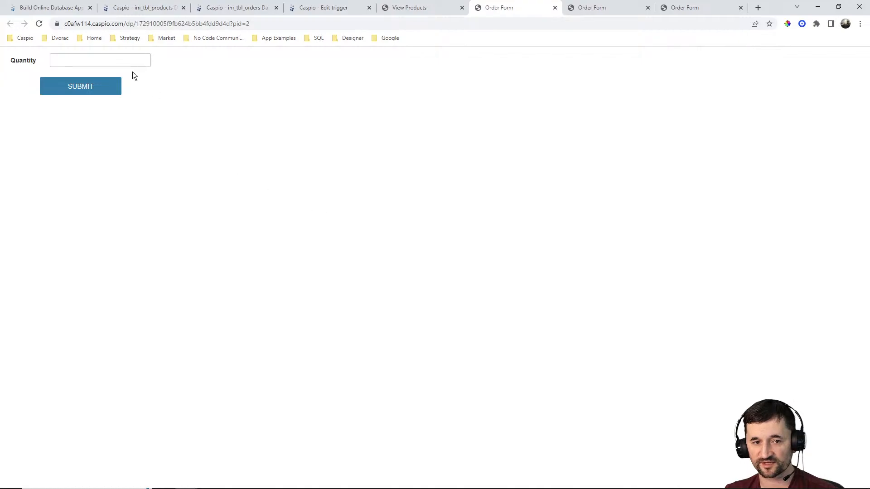
click(97, 59)
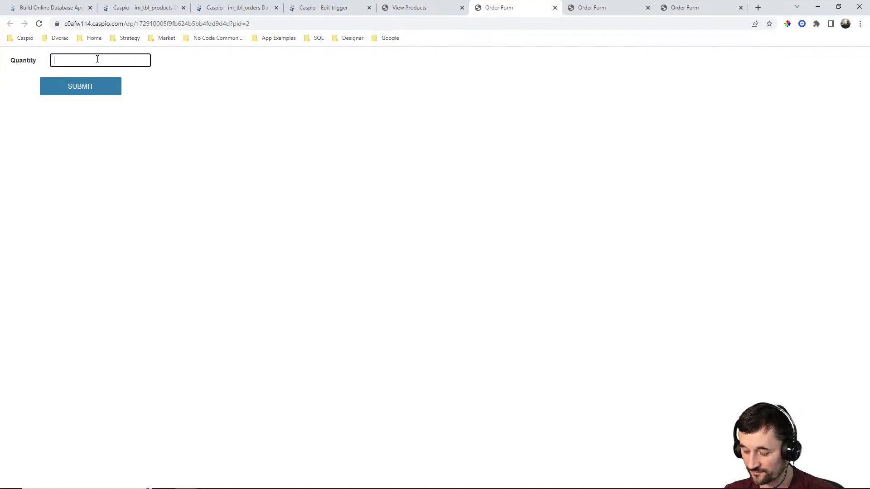
text(590)
click(97, 85)
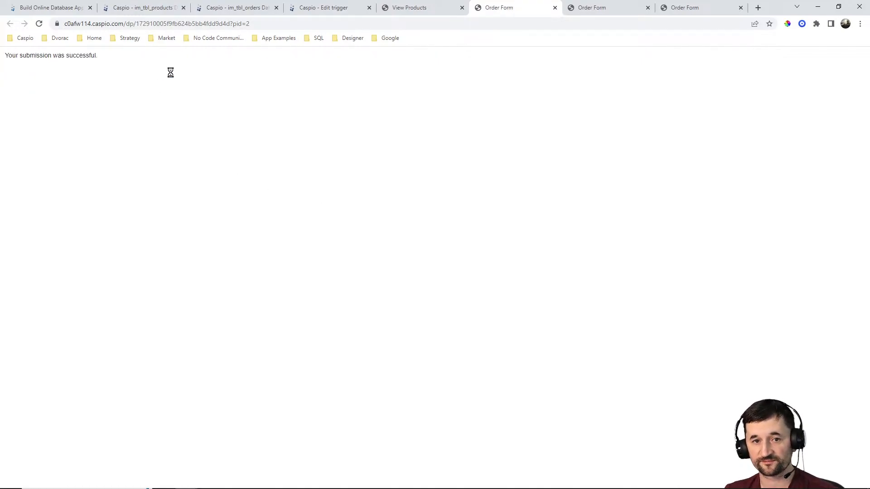
Refresh the products datasheet to check the bottles' inventory, and review the low-stock alert email received.
click(159, 10)
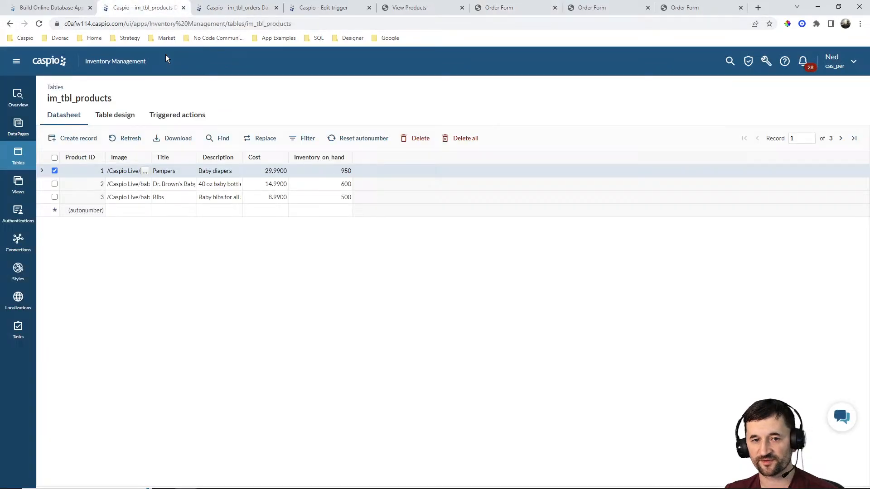
click(128, 138)
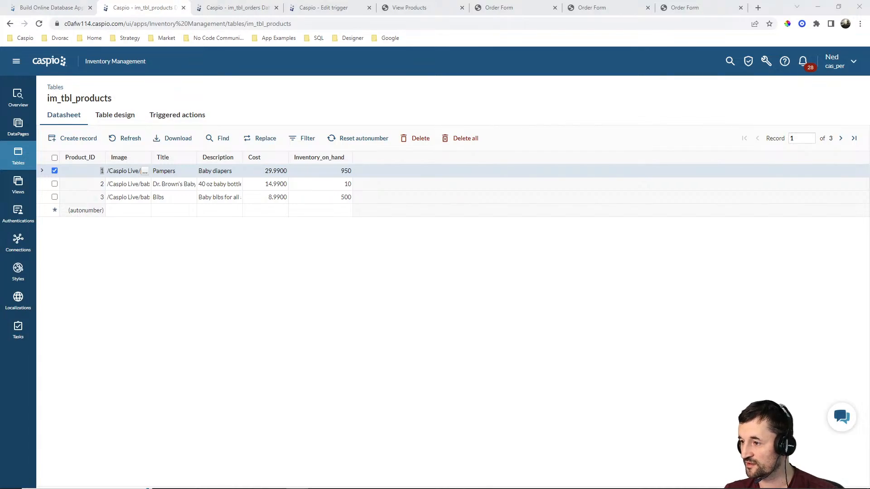
drag(869, 88, 444, 88)
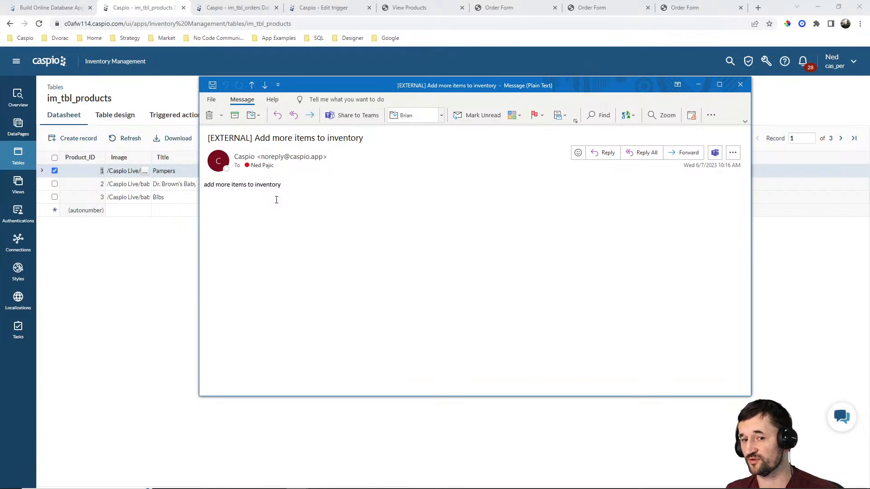
click(741, 86)
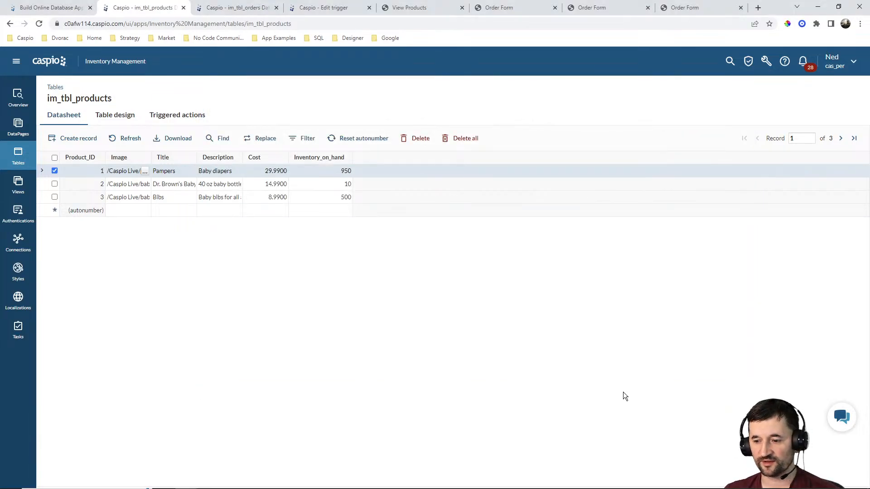
mouse_move(683, 488)
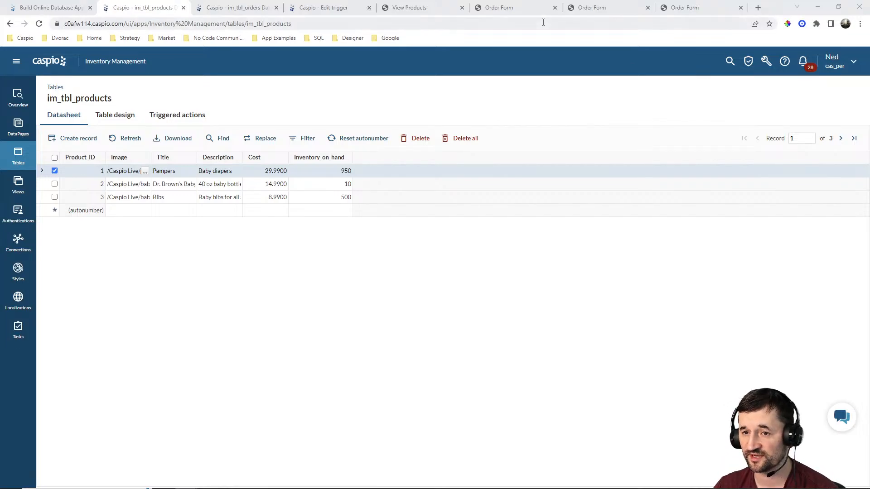
click(426, 7)
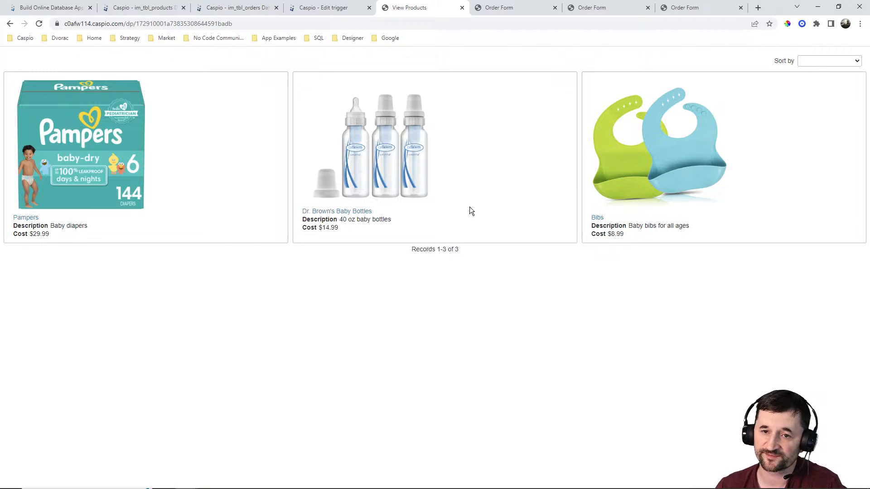
click(233, 7)
click(144, 8)
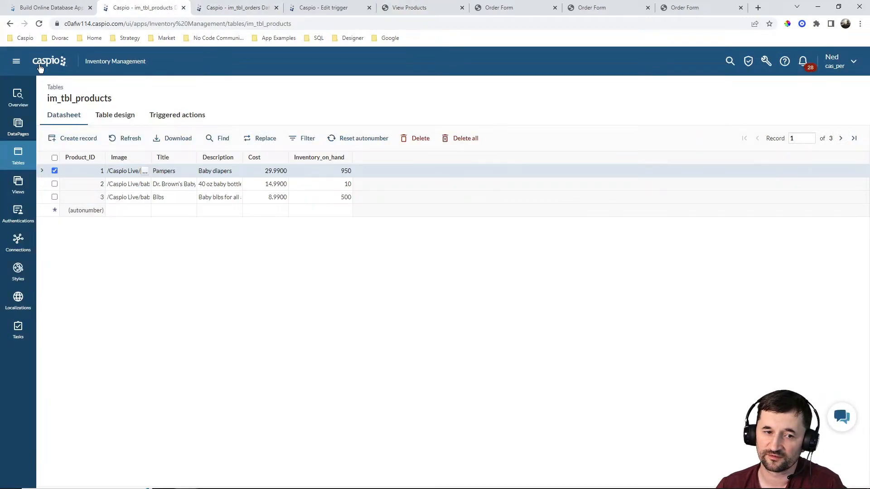
click(24, 65)
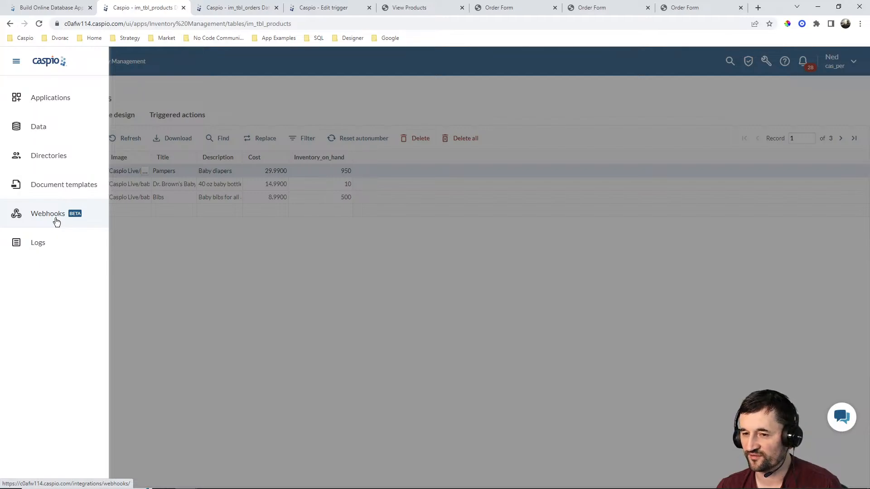
click(254, 262)
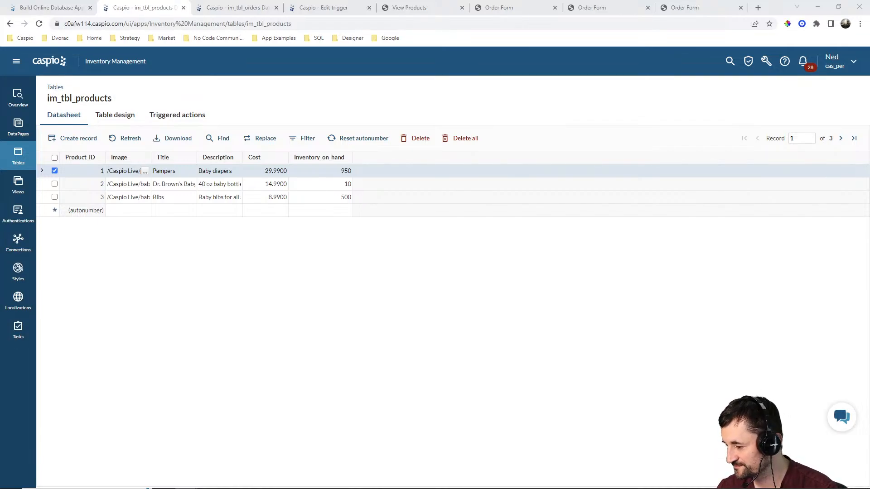
key(super+s)
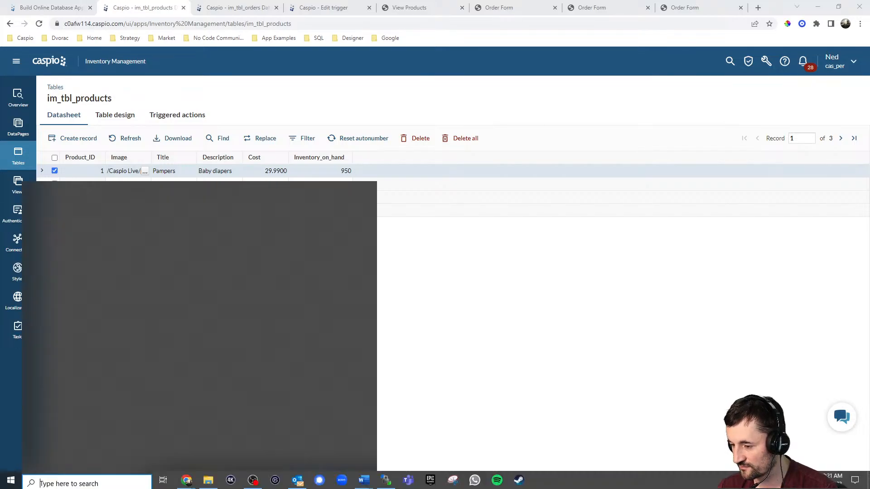
click(85, 310)
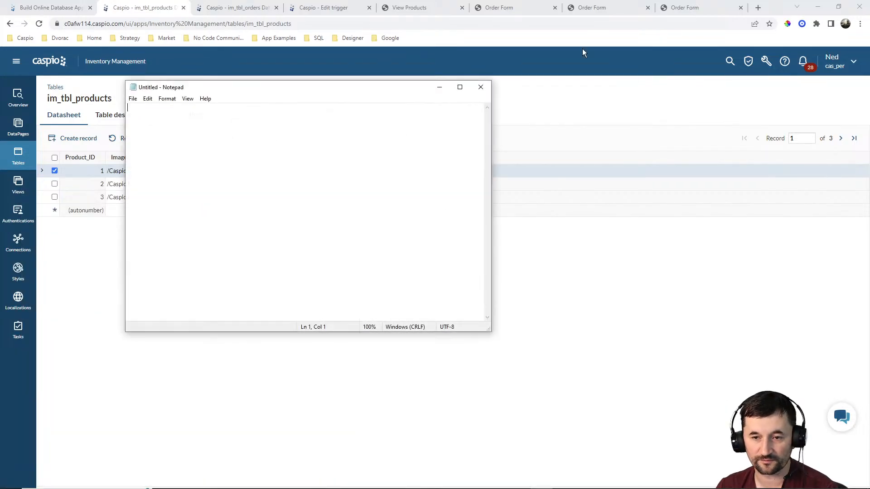
drag(374, 94, 869, 98)
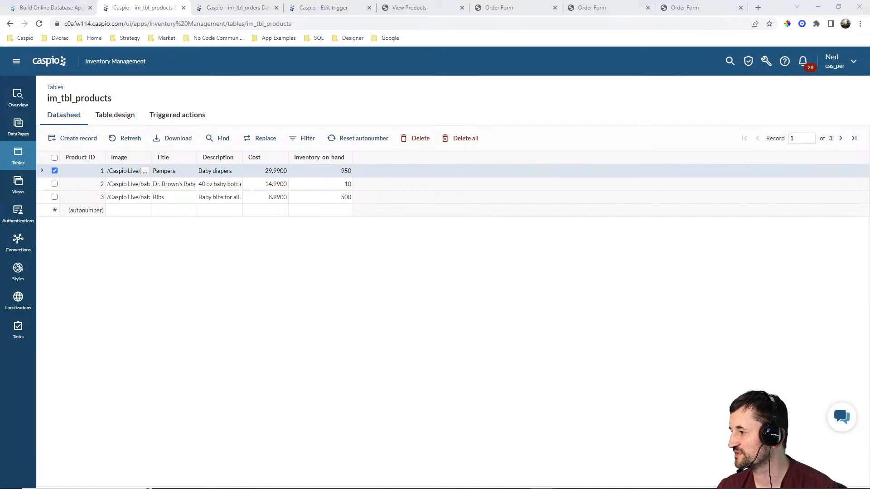